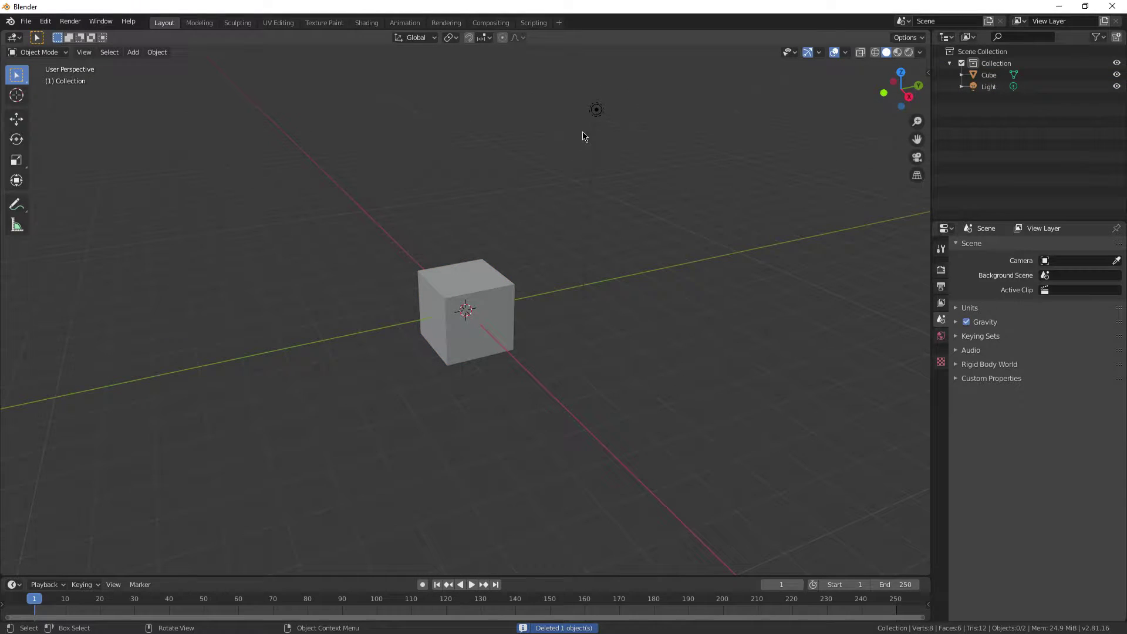
Step: Enter Edit Mode on the cube and select its four vertical edges in edge selection mode
{"action": "middle_click_drag", "start_coordinate": [536, 307], "coordinate": [313, 200]}
{"action": "left_click", "coordinate": [528, 335]}
{"action": "key", "text": "Tab"}
{"action": "key", "text": "2"}
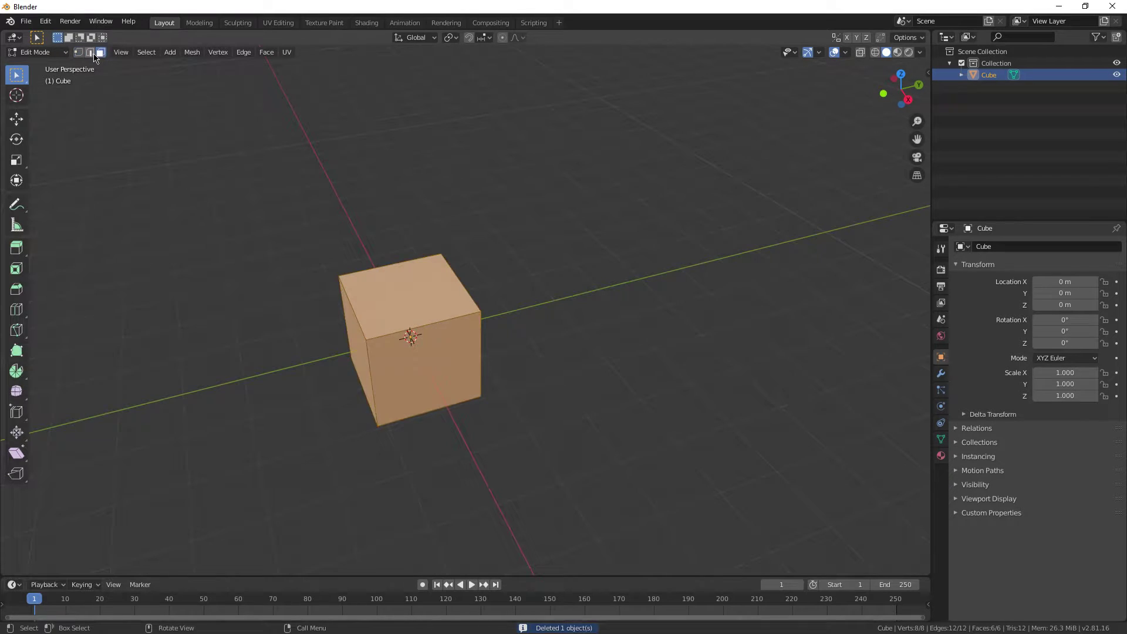
{"action": "middle_click_drag", "start_coordinate": [407, 334], "coordinate": [607, 343]}
{"action": "left_click", "coordinate": [324, 344]}
{"action": "left_click", "coordinate": [460, 310], "text": "shift"}
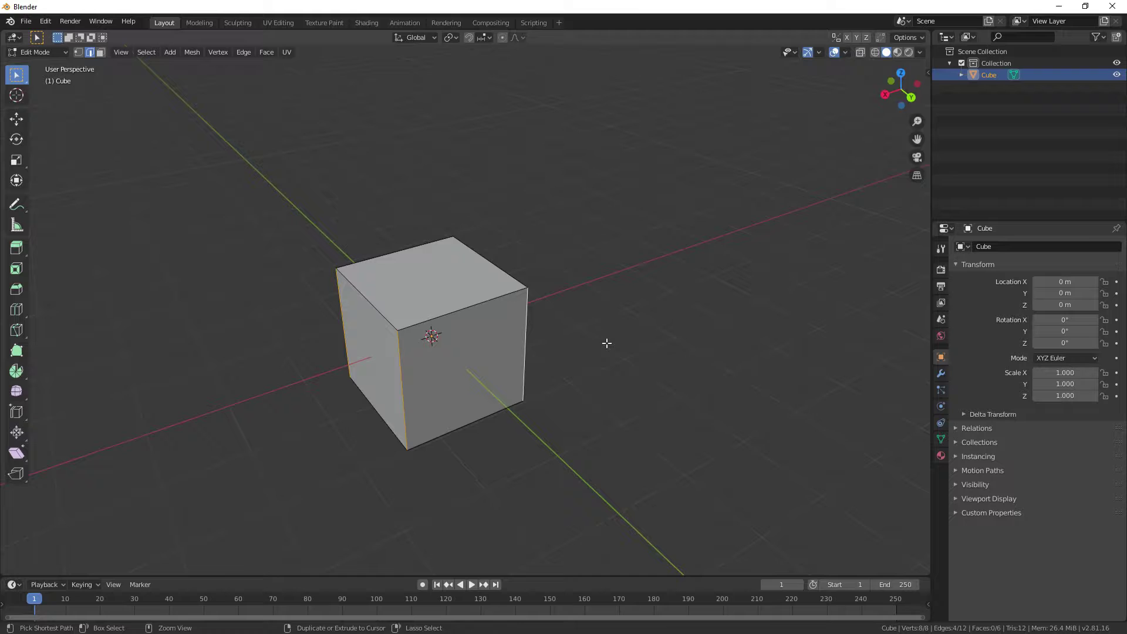
Step: Try bevelling the four vertical edges by about 0.81 m with two segments, and undo the bevel
{"action": "key", "text": "ctrl+b"}
{"action": "scroll", "coordinate": [649, 336], "scroll_direction": "up", "scroll_amount": 1}
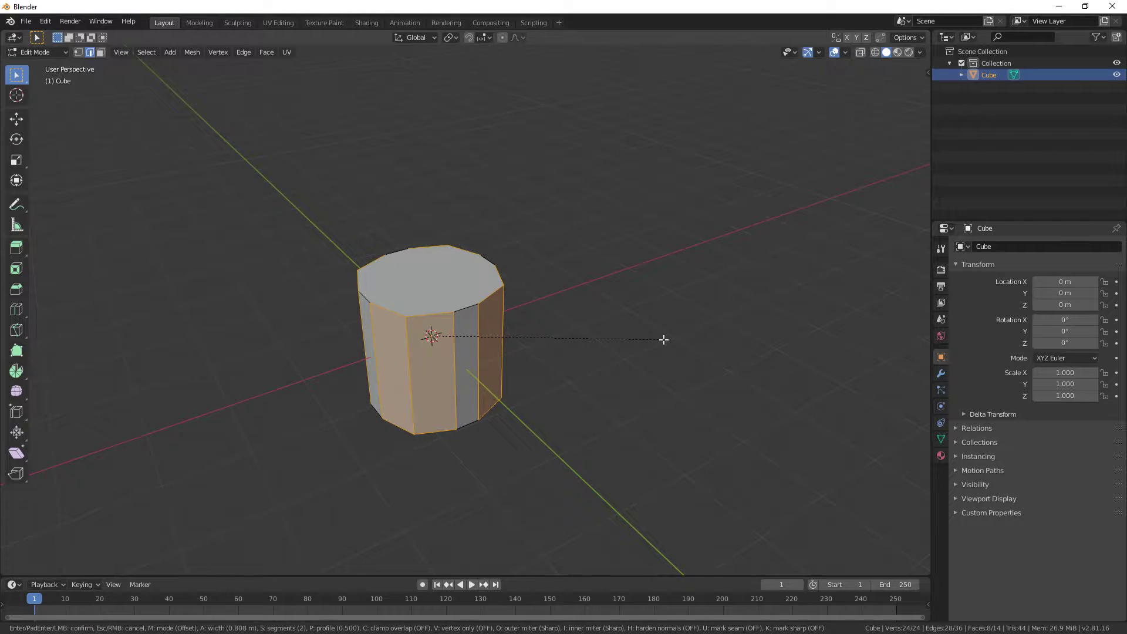
{"action": "left_click", "coordinate": [663, 339]}
{"action": "middle_click_drag", "start_coordinate": [650, 356], "coordinate": [673, 367]}
{"action": "key", "text": "ctrl+z"}
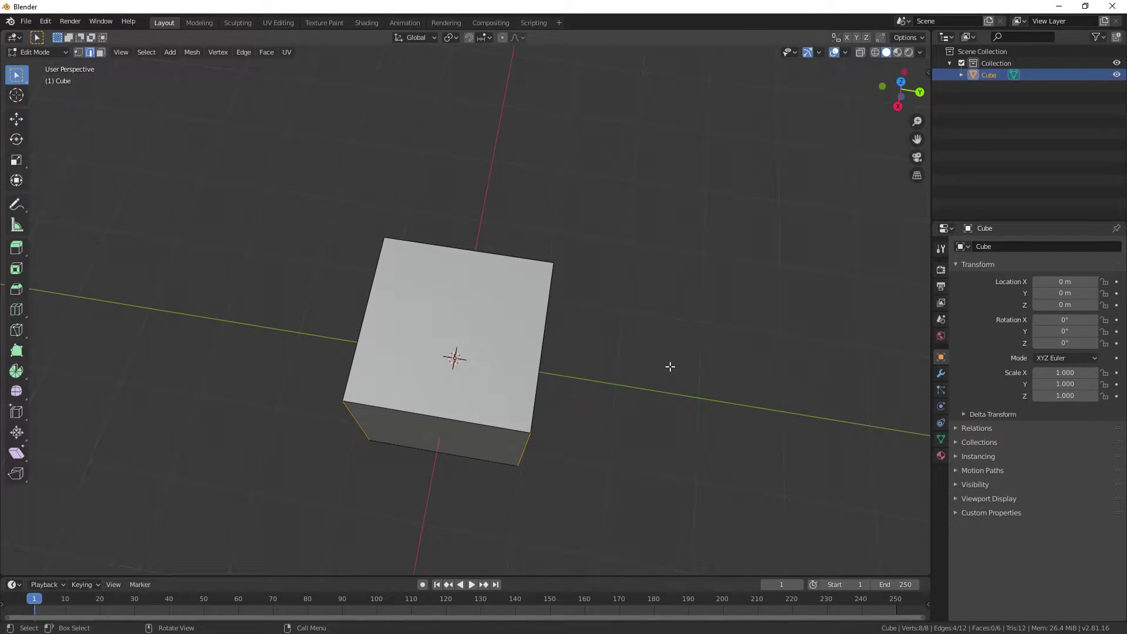
Step: From the top view, bevel the cube's four vertical edges by about 0.75 m with two segments
{"action": "key", "text": "KP_7"}
{"action": "key", "text": "ctrl+b"}
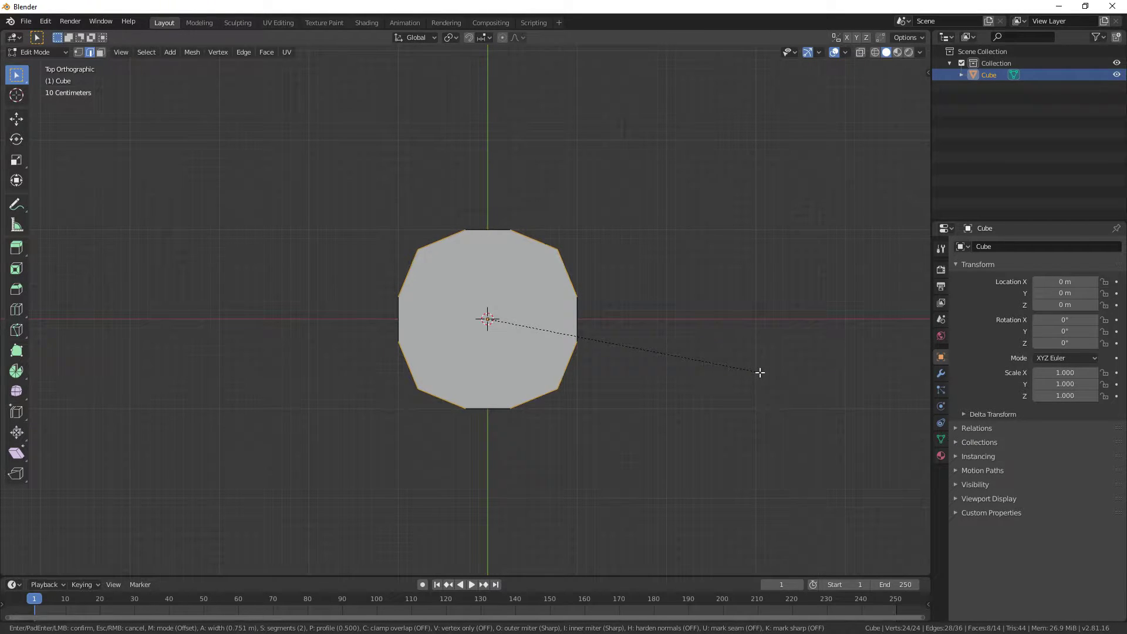
{"action": "left_click", "coordinate": [756, 372]}
{"action": "key", "text": "Tab"}
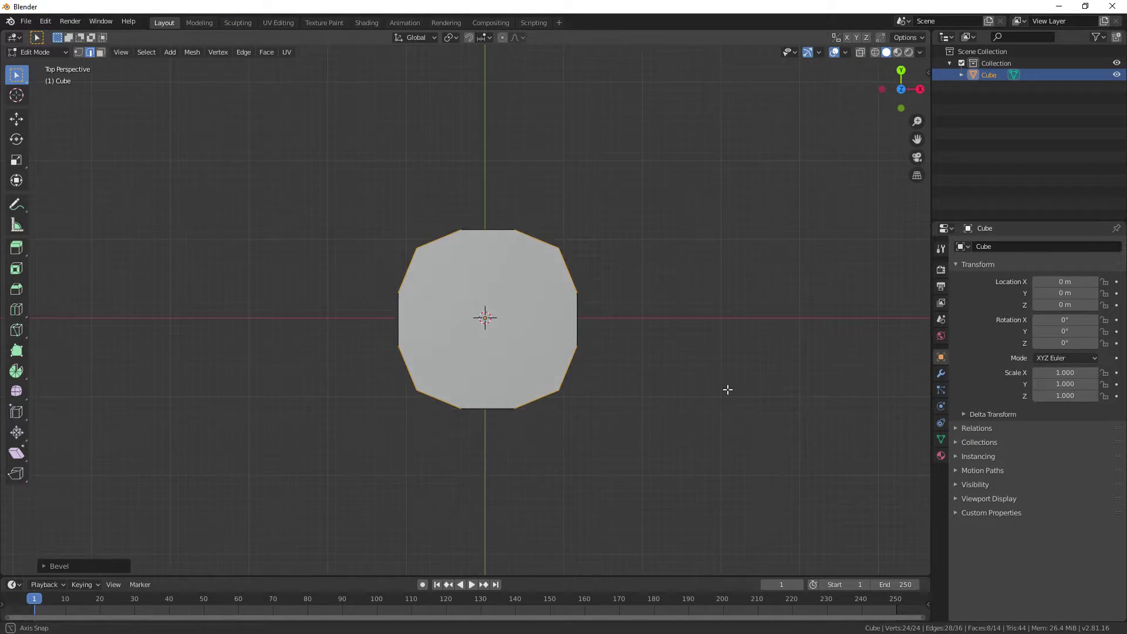
Step: Scale the bevelled shape in X and Y only, excluding the Z axis
{"action": "middle_click_drag", "start_coordinate": [729, 390], "coordinate": [710, 362]}
{"action": "key", "text": "s"}
{"action": "key", "text": "shift+z"}
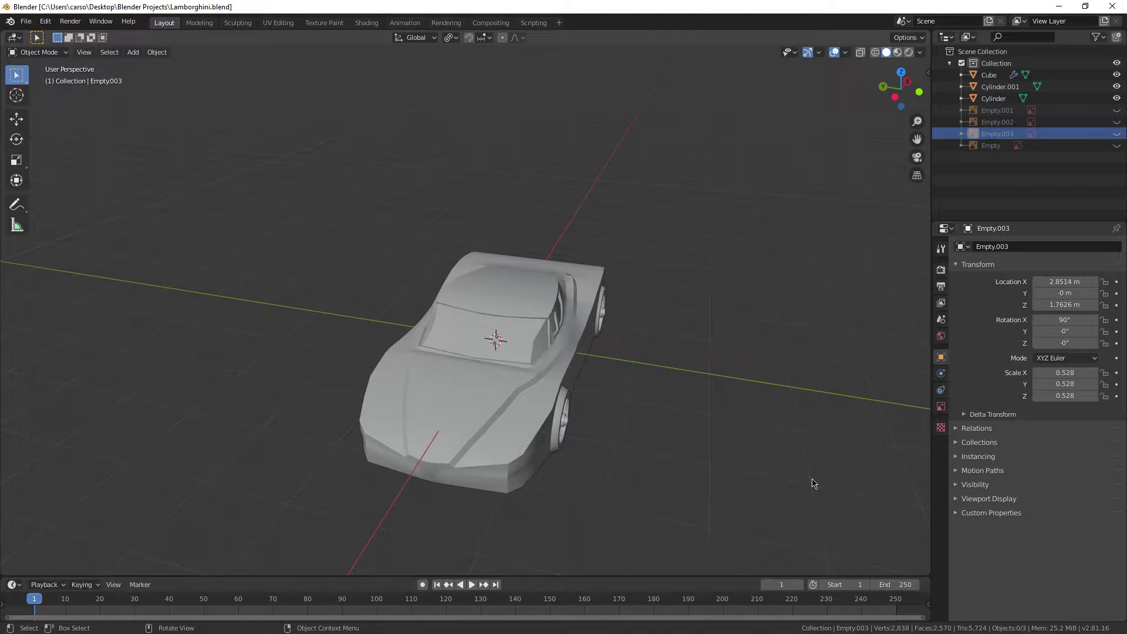
{"action": "middle_click_drag", "start_coordinate": [813, 483], "coordinate": [738, 476]}
{"action": "middle_click_drag", "start_coordinate": [475, 504], "coordinate": [108, 461]}
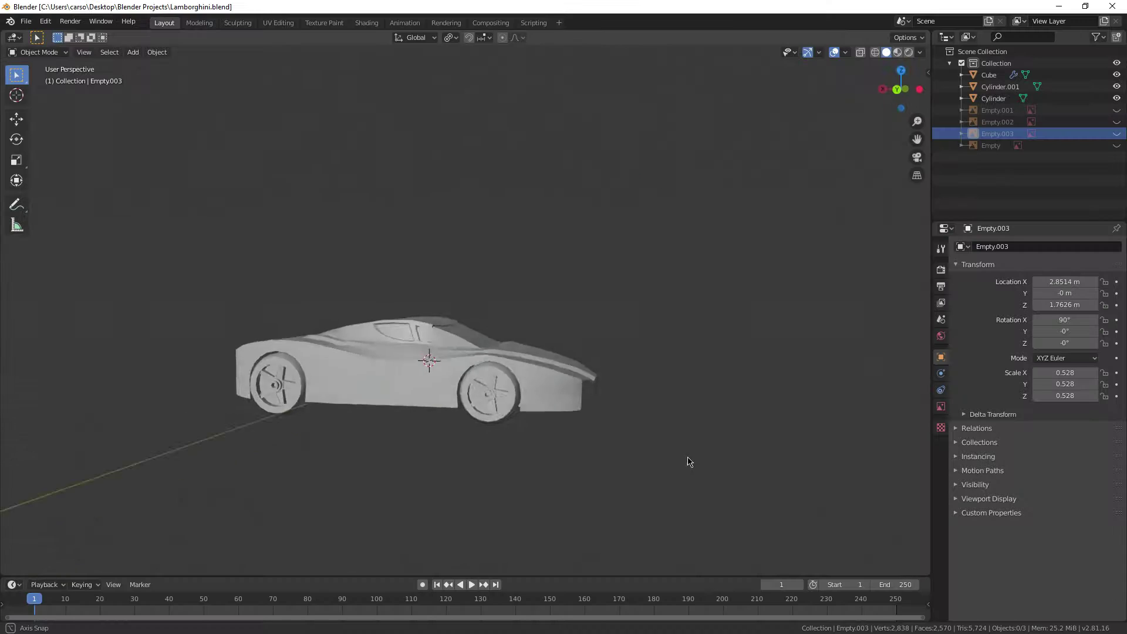
{"action": "middle_click_drag", "start_coordinate": [687, 460], "coordinate": [735, 478]}
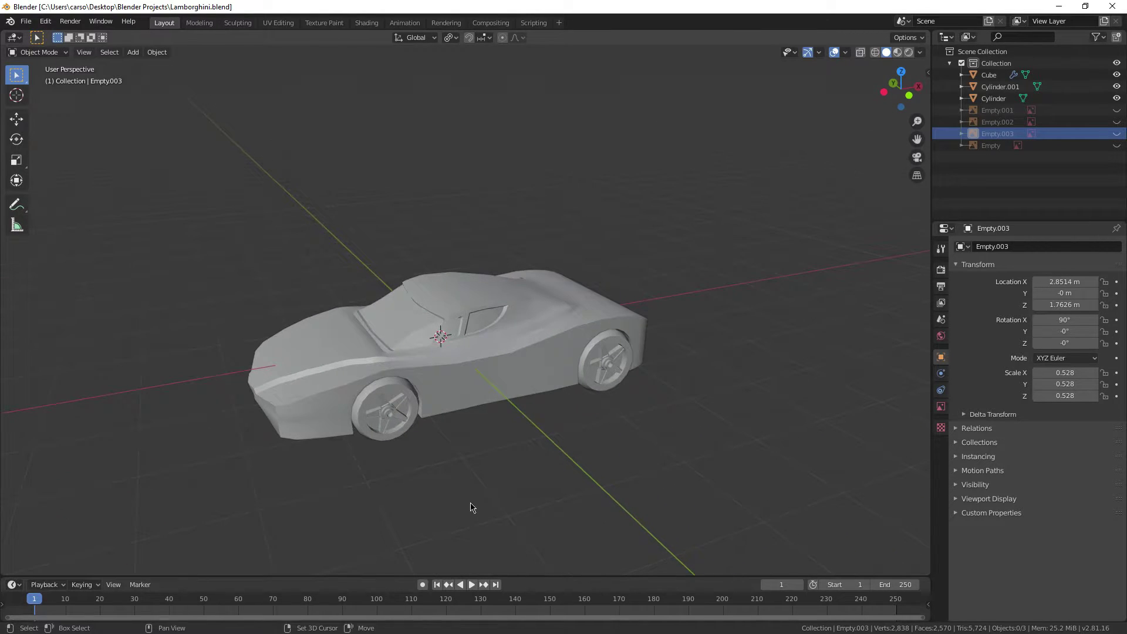
{"action": "middle_click_drag", "start_coordinate": [471, 507], "coordinate": [651, 470]}
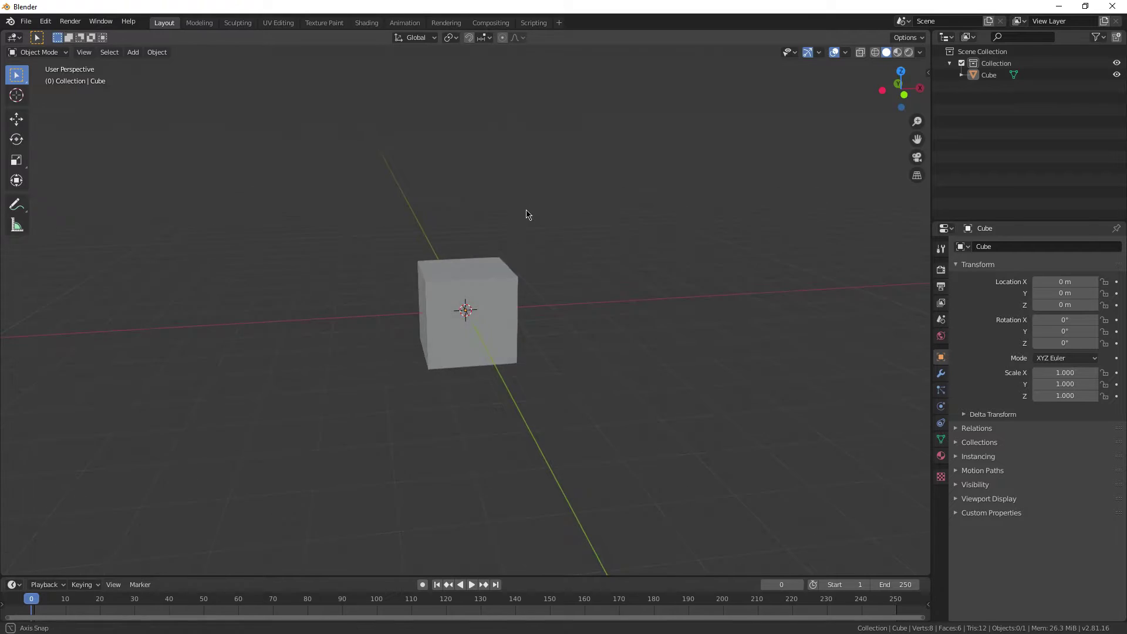
Step: Add a single vertical loop cut through the middle of the cube in Edit Mode
{"action": "middle_click_drag", "start_coordinate": [526, 214], "coordinate": [497, 256]}
{"action": "left_click", "coordinate": [471, 299]}
{"action": "scroll", "coordinate": [598, 262], "scroll_direction": "up", "scroll_amount": 1}
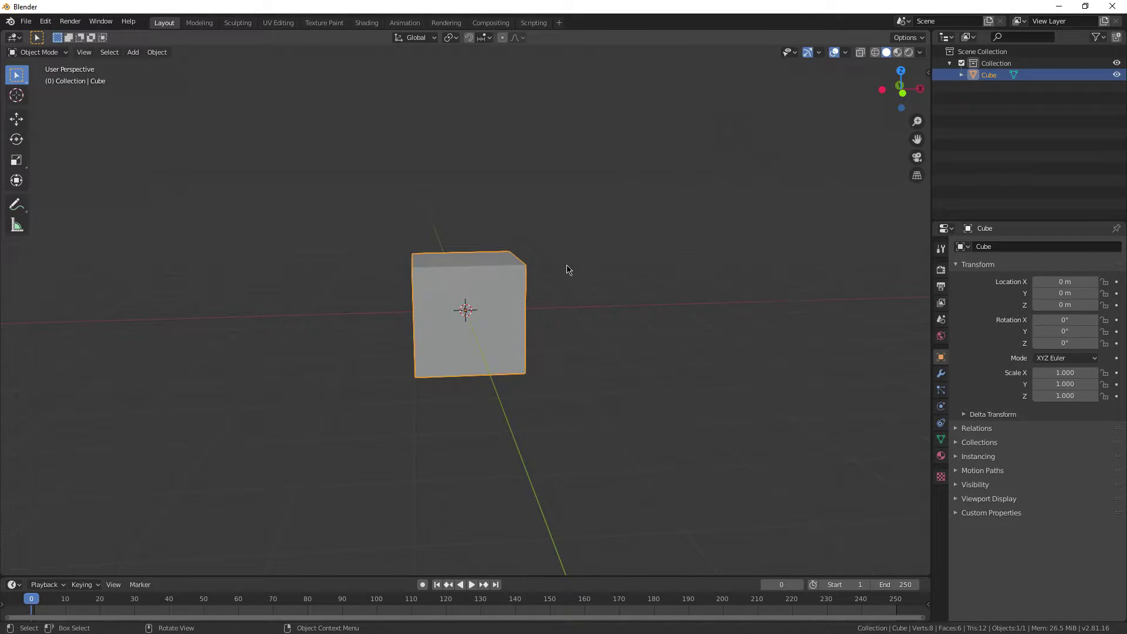
{"action": "key", "text": "Tab"}
{"action": "middle_click_drag", "start_coordinate": [590, 277], "coordinate": [611, 337]}
{"action": "scroll", "coordinate": [617, 283], "scroll_direction": "up", "scroll_amount": 2}
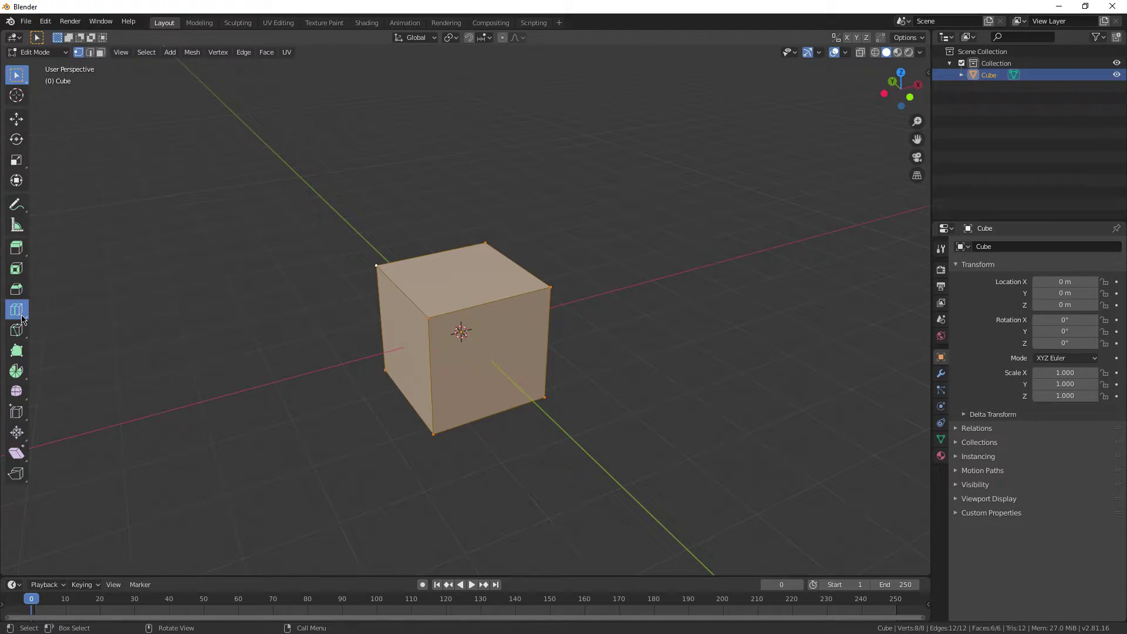
{"action": "left_click", "coordinate": [479, 316]}
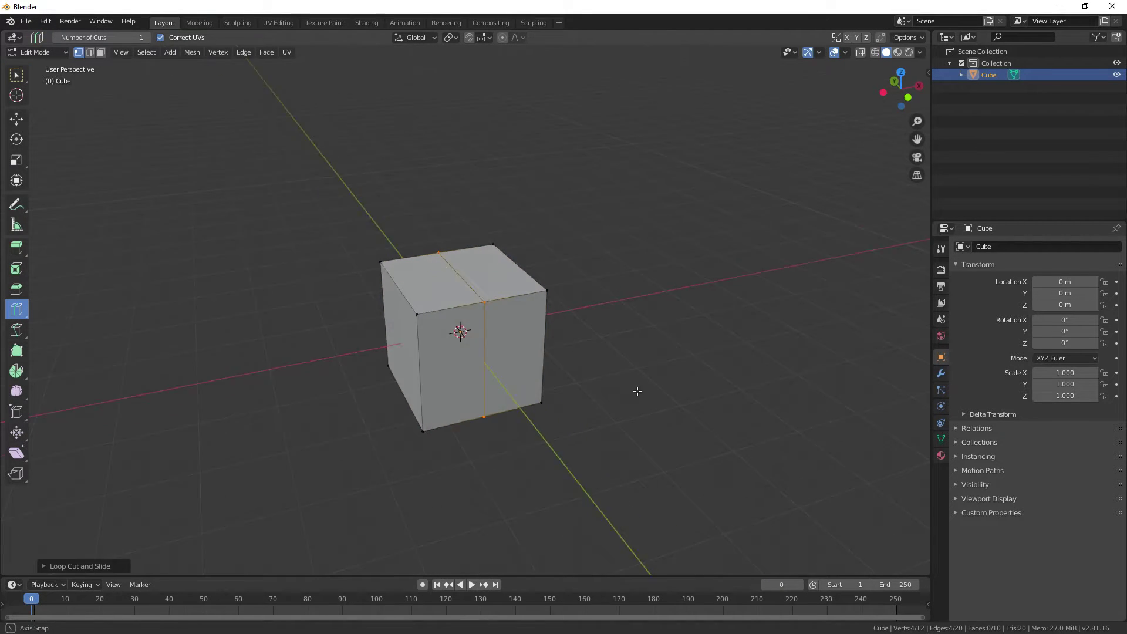
Step: Select all faces on the cube's +X side of the loop cut and separate them into their own object
{"action": "key", "text": "3"}
{"action": "key", "text": "w"}
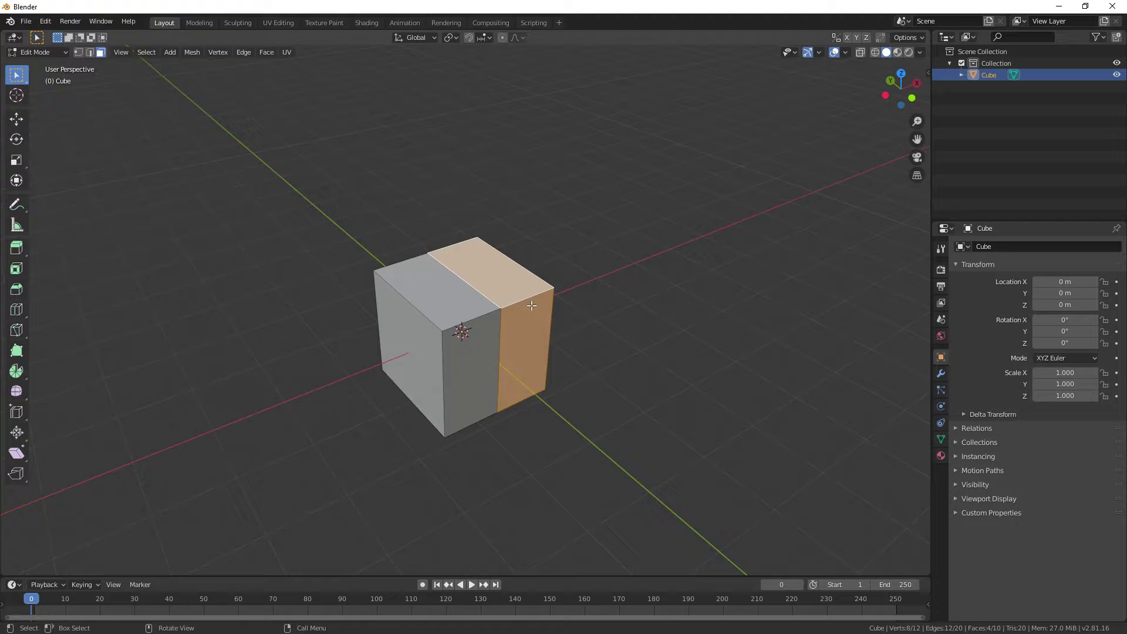
{"action": "middle_click_drag", "start_coordinate": [531, 306], "coordinate": [571, 319]}
{"action": "right_click", "coordinate": [576, 450]}
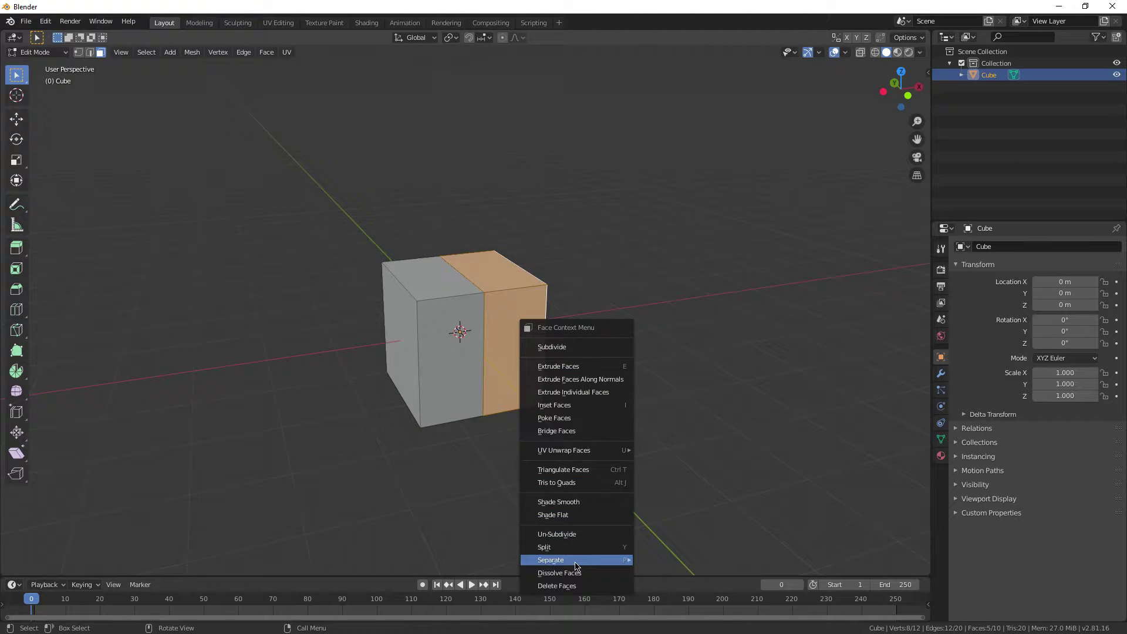
{"action": "mouse_move", "coordinate": [575, 566]}
{"action": "left_click", "coordinate": [660, 560]}
{"action": "key", "text": "Tab"}
Step: Try moving the original half of the cube away from the separated half, and undo the move
{"action": "left_click", "coordinate": [480, 350]}
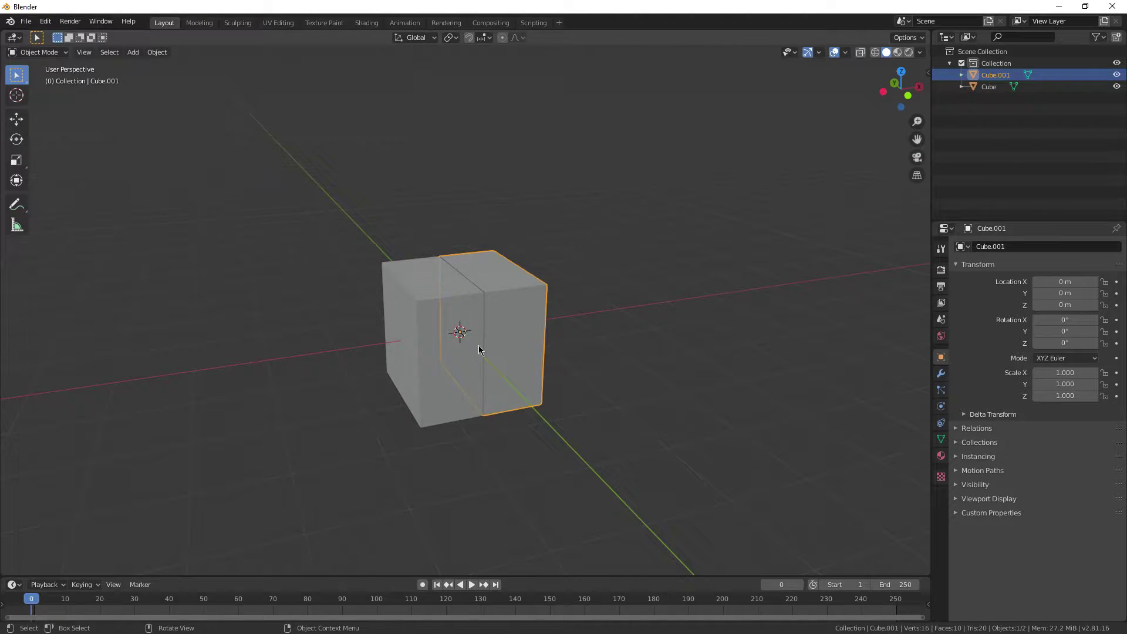
{"action": "left_click", "coordinate": [455, 345]}
{"action": "key", "text": "g"}
{"action": "right_click", "coordinate": [358, 327]}
{"action": "middle_click_drag", "start_coordinate": [358, 327], "coordinate": [463, 262]}
{"action": "key", "text": "g"}
{"action": "left_click", "coordinate": [396, 330]}
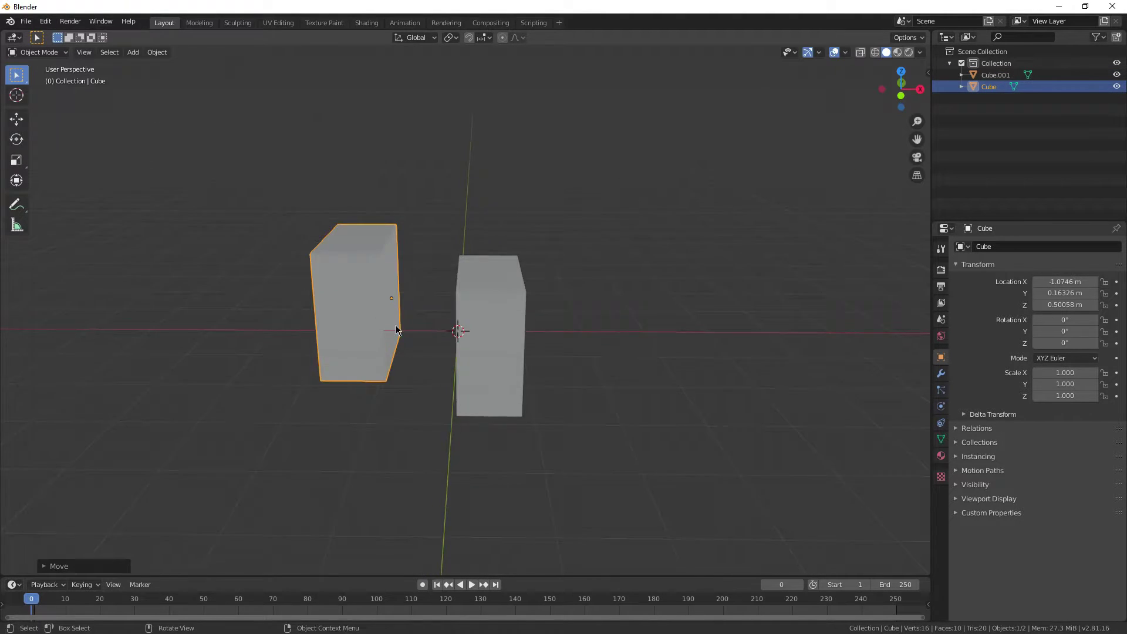
{"action": "mouse_move", "coordinate": [397, 330]}
{"action": "middle_mouse_down"}
{"action": "mouse_move", "coordinate": [339, 329]}
{"action": "mouse_move", "coordinate": [403, 351]}
{"action": "middle_mouse_up"}
{"action": "key", "text": "ctrl+z"}
Step: Select both cube halves together and open the FBX export settings
{"action": "left_click", "coordinate": [512, 309], "text": "shift"}
{"action": "scroll", "coordinate": [512, 316], "scroll_direction": "down", "scroll_amount": 3}
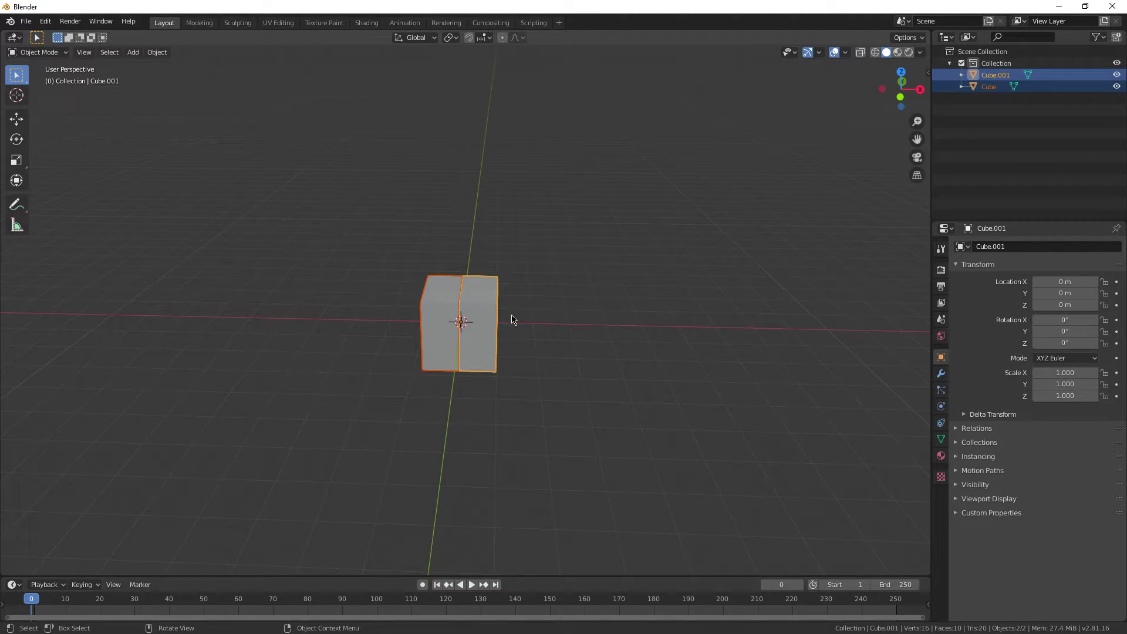
{"action": "left_click", "coordinate": [24, 23]}
{"action": "mouse_move", "coordinate": [76, 199]}
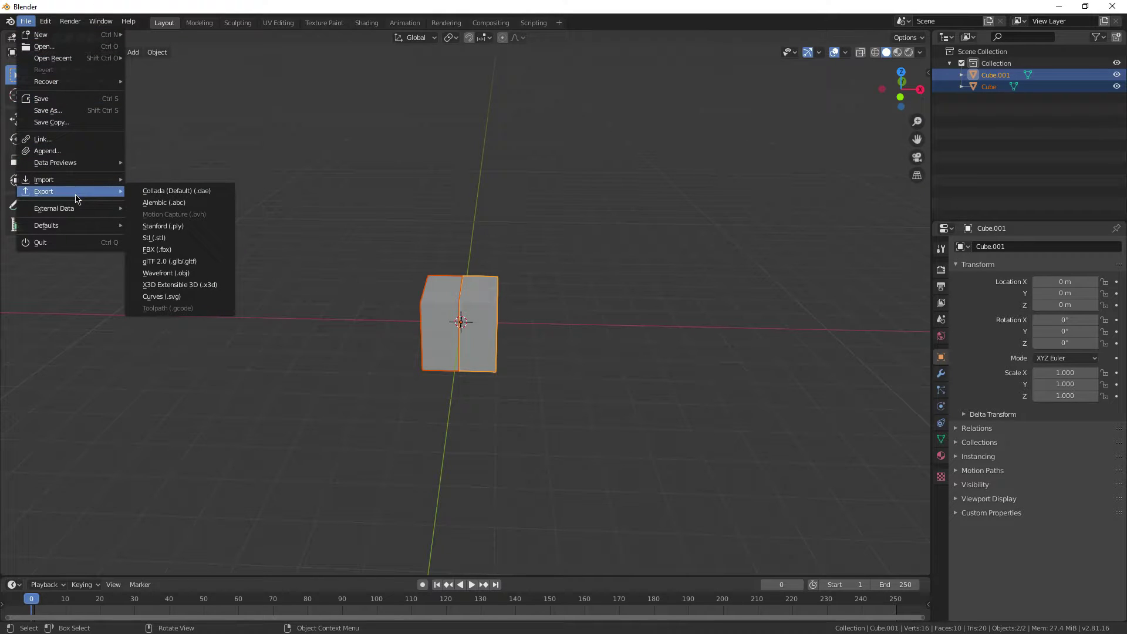
{"action": "left_click", "coordinate": [159, 255]}
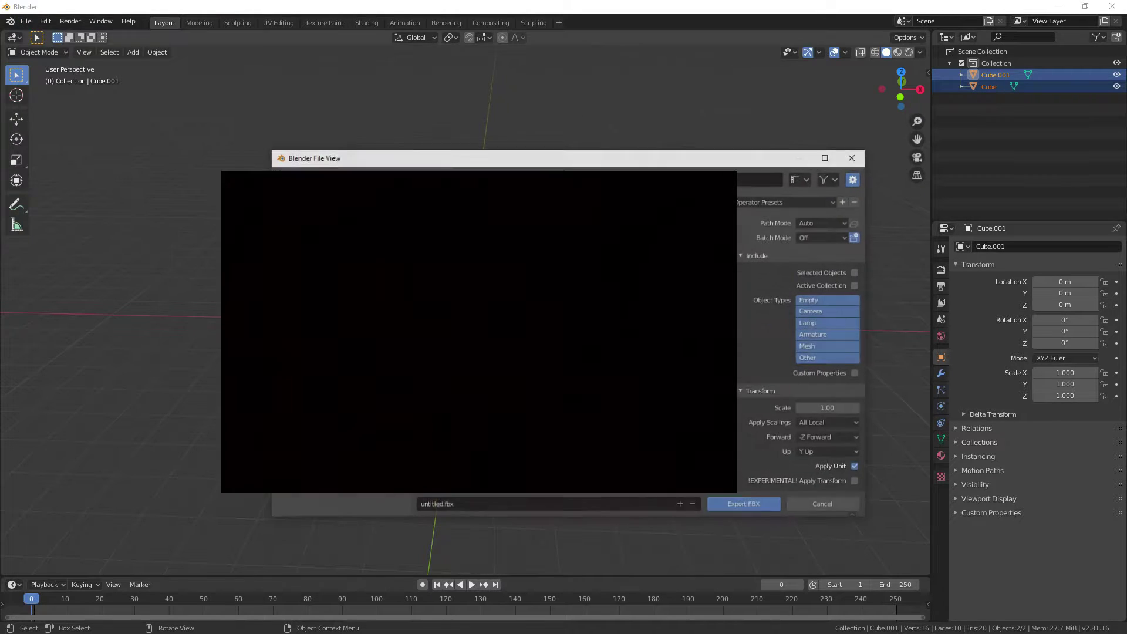
Step: Export the cube halves as Cube.fbx with a scale of 0.02
{"action": "left_click", "coordinate": [484, 506]}
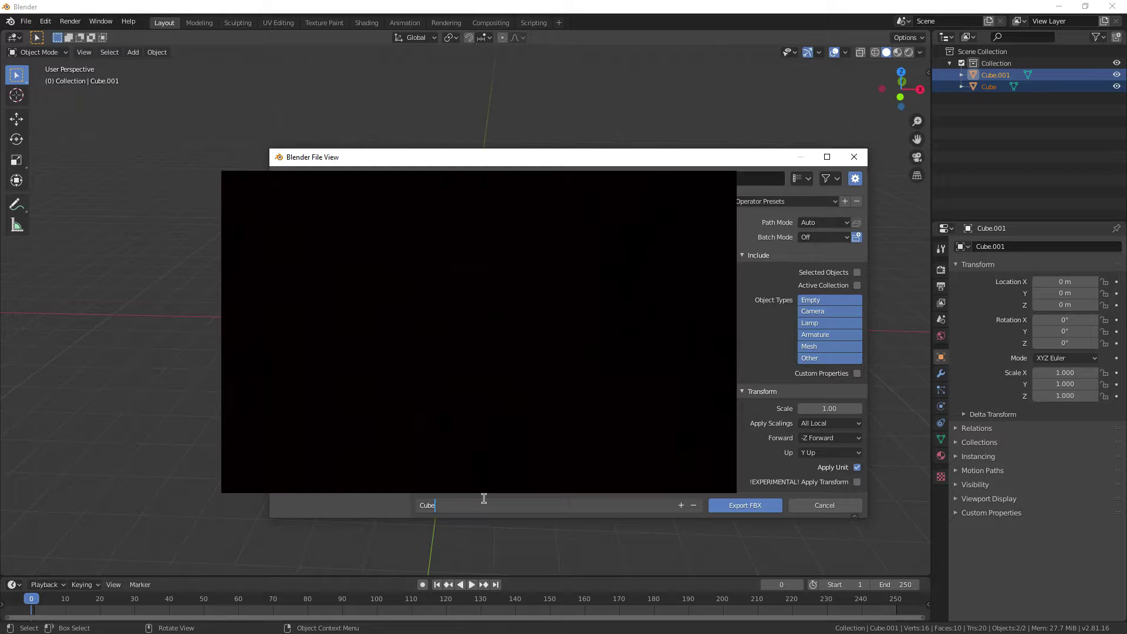
{"action": "left_click", "coordinate": [833, 409]}
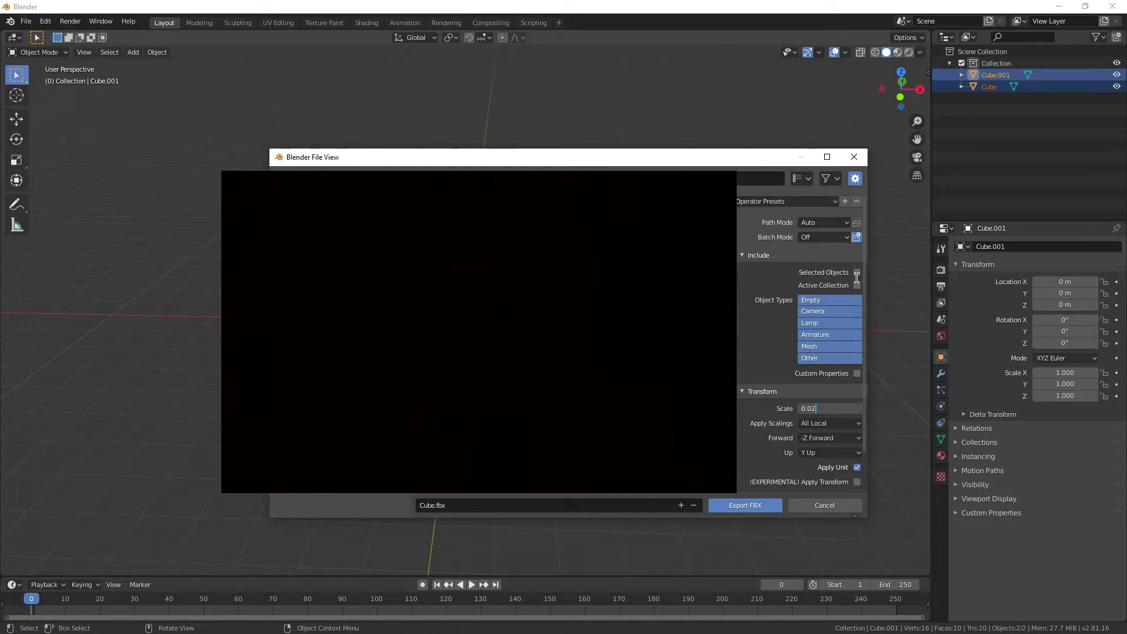
{"action": "left_click", "coordinate": [743, 506]}
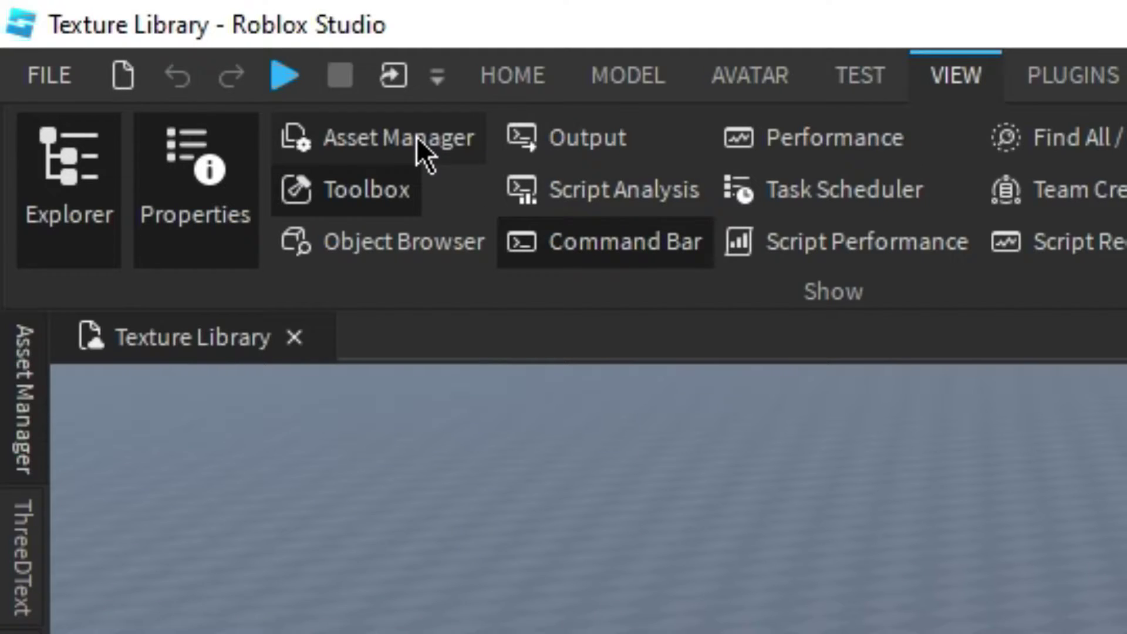
Step: Switch to Roblox Studio and bulk-import Cube.fbx as meshes through the Asset Manager
{"action": "left_click", "coordinate": [417, 137]}
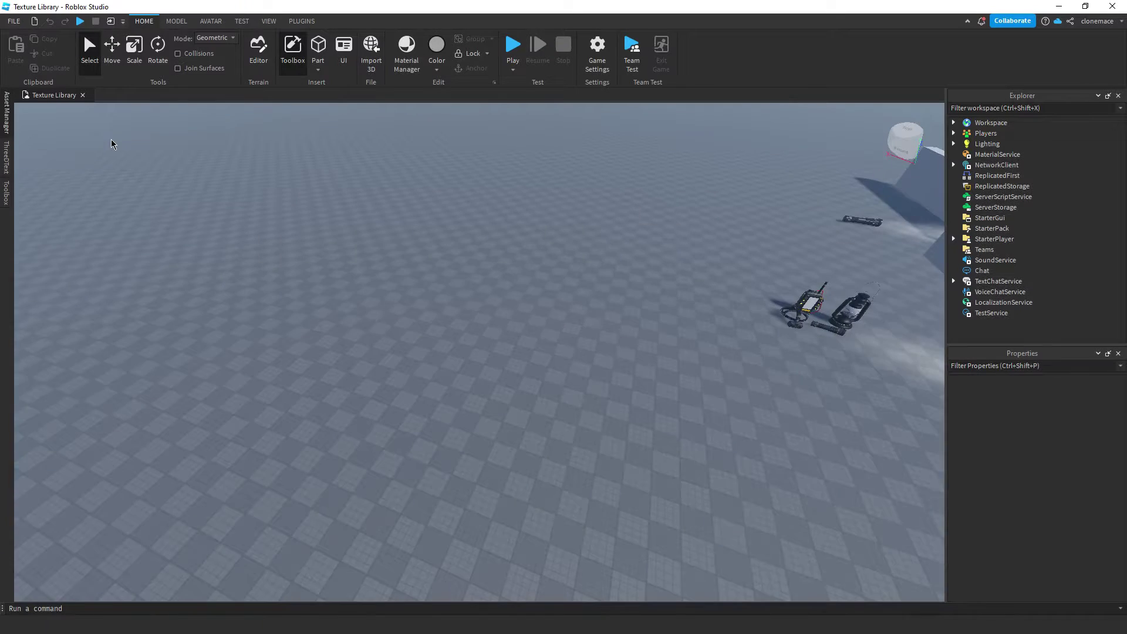
{"action": "left_click", "coordinate": [5, 114]}
{"action": "left_click", "coordinate": [43, 174]}
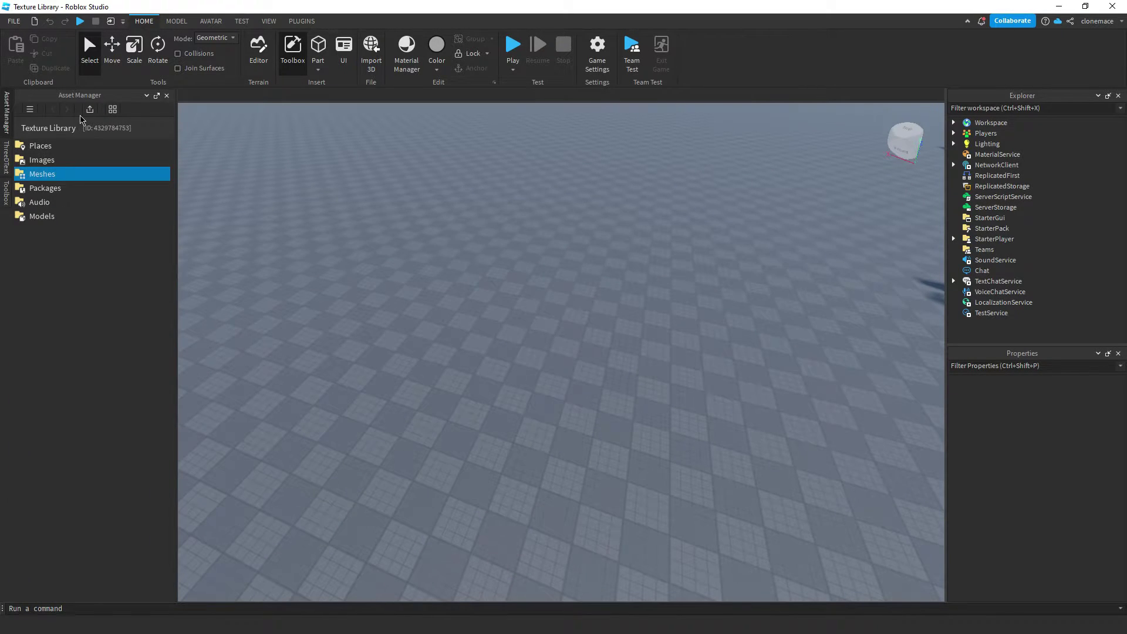
{"action": "left_click", "coordinate": [88, 110]}
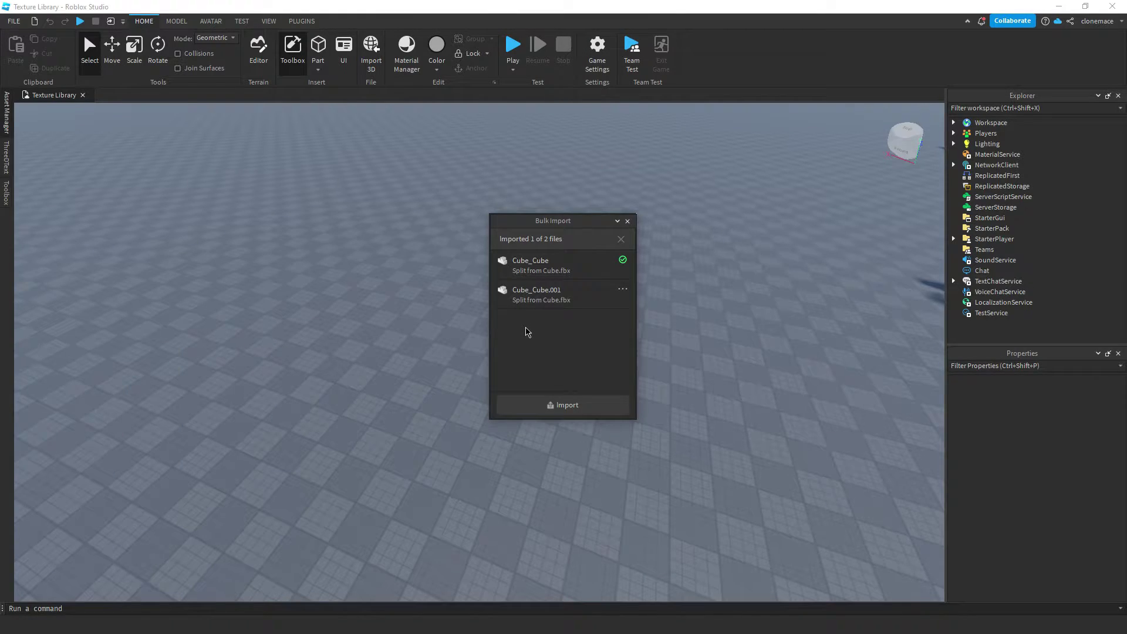
{"action": "left_click", "coordinate": [628, 221]}
Step: Bring back the Asset Manager as a docked window and insert the Cube_Cube and Cube_Cube.001 meshes into the workspace
{"action": "left_click", "coordinate": [5, 120]}
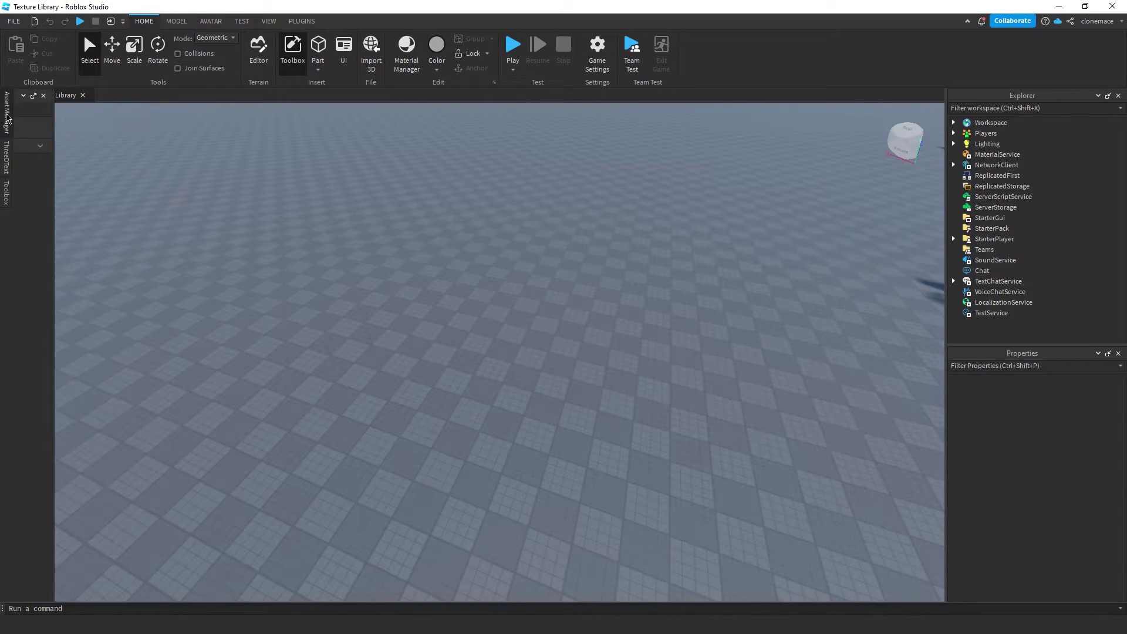
{"action": "left_click", "coordinate": [268, 21]}
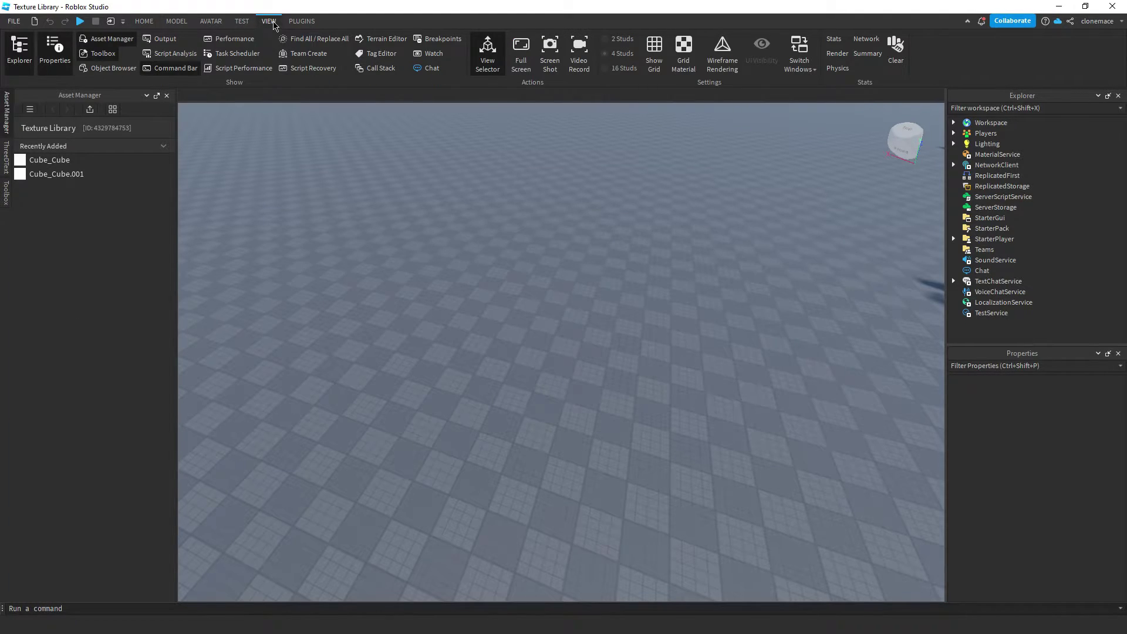
{"action": "left_click", "coordinate": [118, 41]}
{"action": "left_click", "coordinate": [117, 41]}
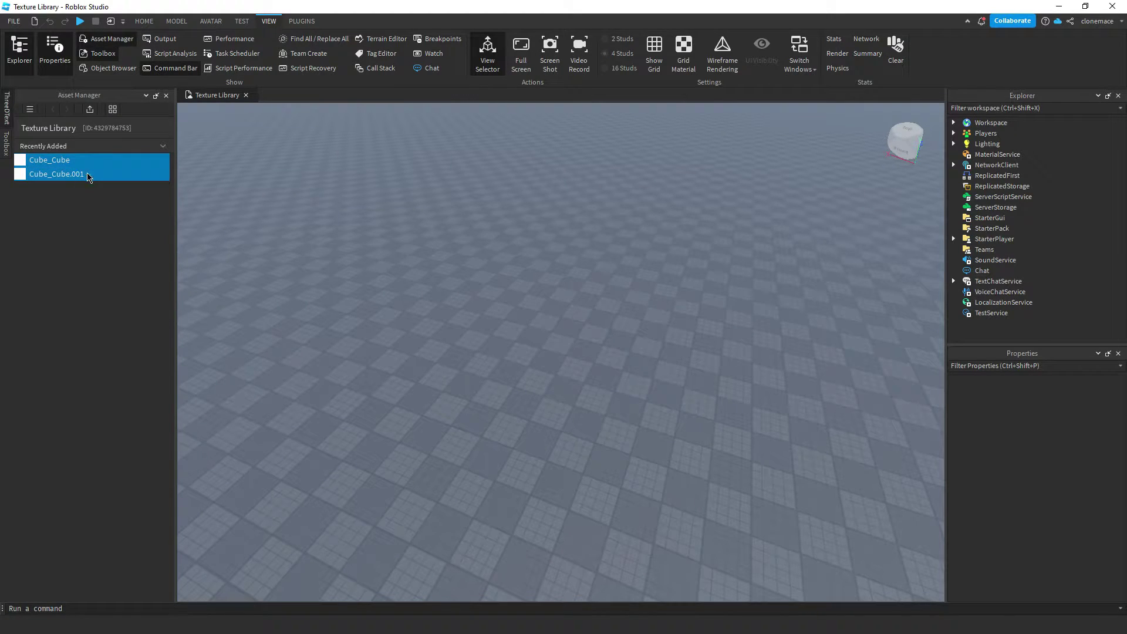
{"action": "right_click", "coordinate": [88, 175]}
{"action": "left_click", "coordinate": [129, 190]}
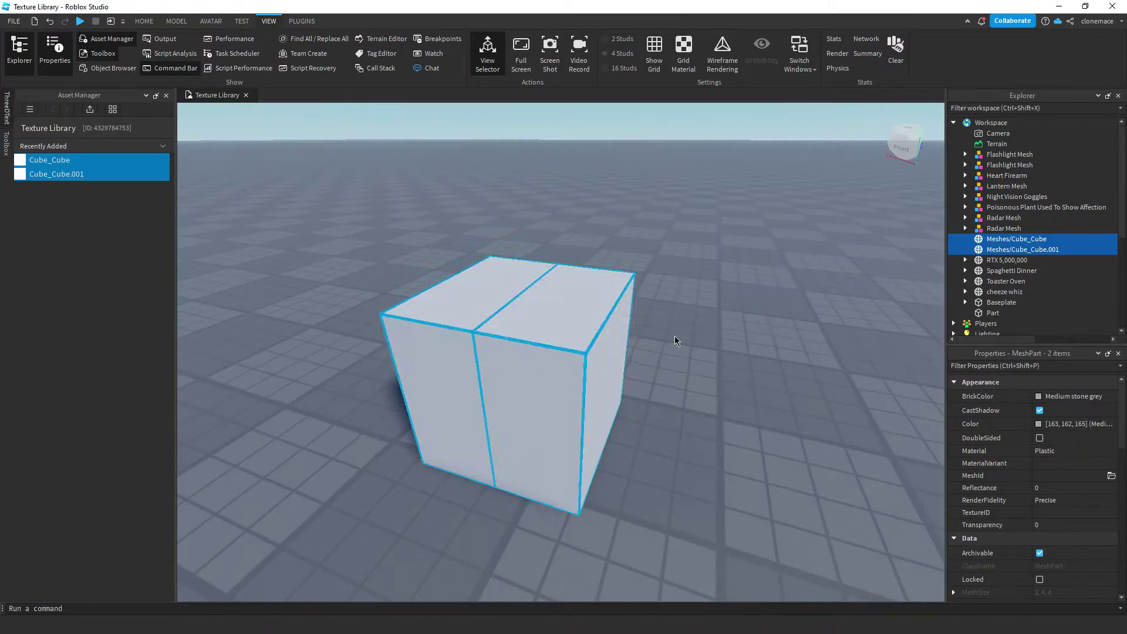
{"action": "left_click", "coordinate": [675, 340]}
Step: Set the BrickColor of the Meshes/Cube_Cube.001 half to Br. yellowish green
{"action": "left_click", "coordinate": [586, 308]}
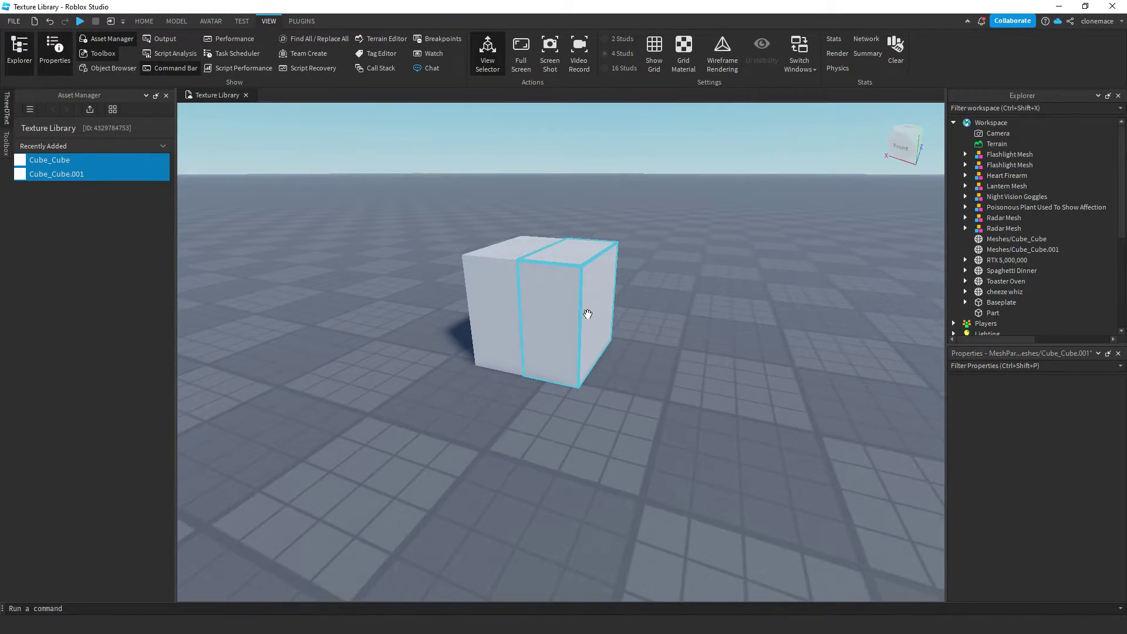
{"action": "left_click", "coordinate": [1039, 397]}
{"action": "left_click", "coordinate": [945, 482]}
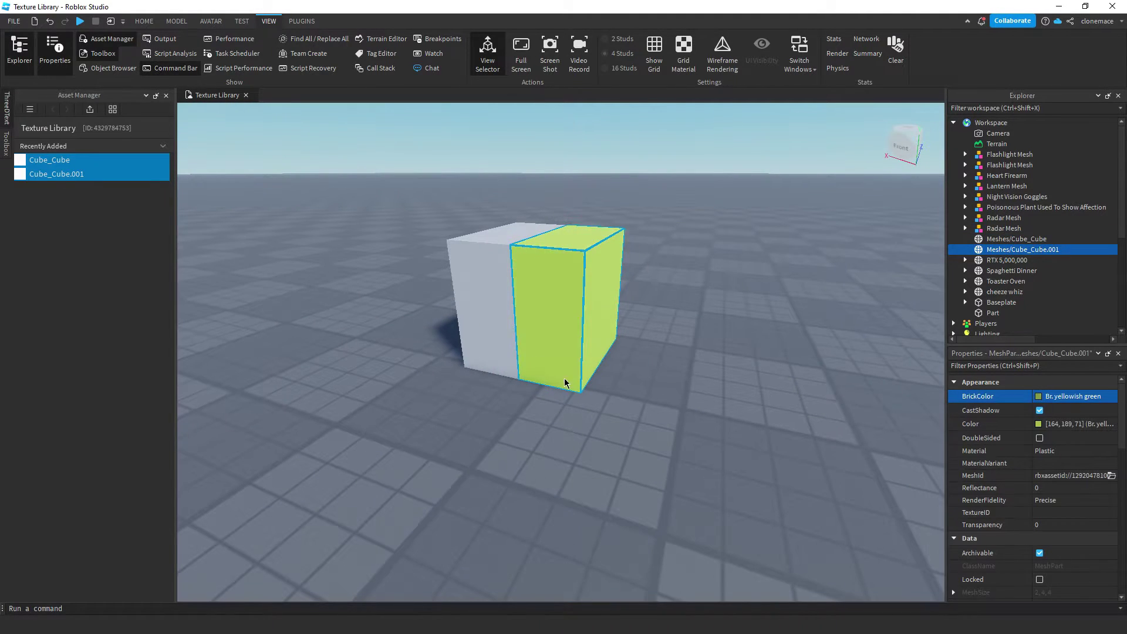
Step: Give the Meshes/Cube_Cube half an orange BrickColor and open its Material setting
{"action": "left_click", "coordinate": [566, 382]}
{"action": "left_click", "coordinate": [1041, 401]}
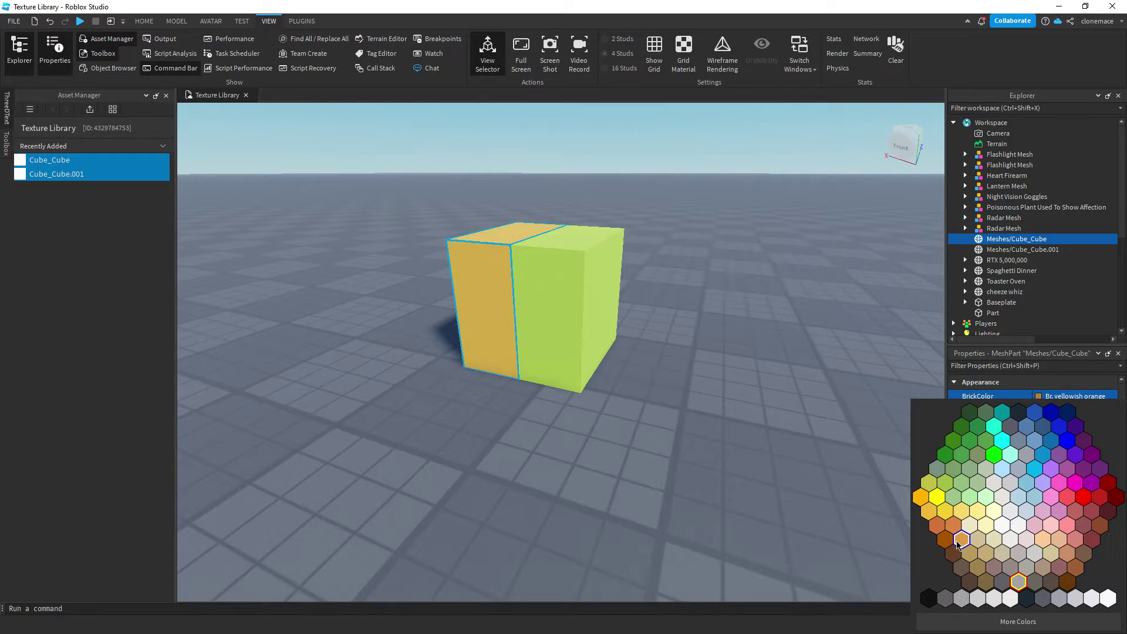
{"action": "left_click", "coordinate": [946, 529]}
{"action": "left_click", "coordinate": [1064, 451]}
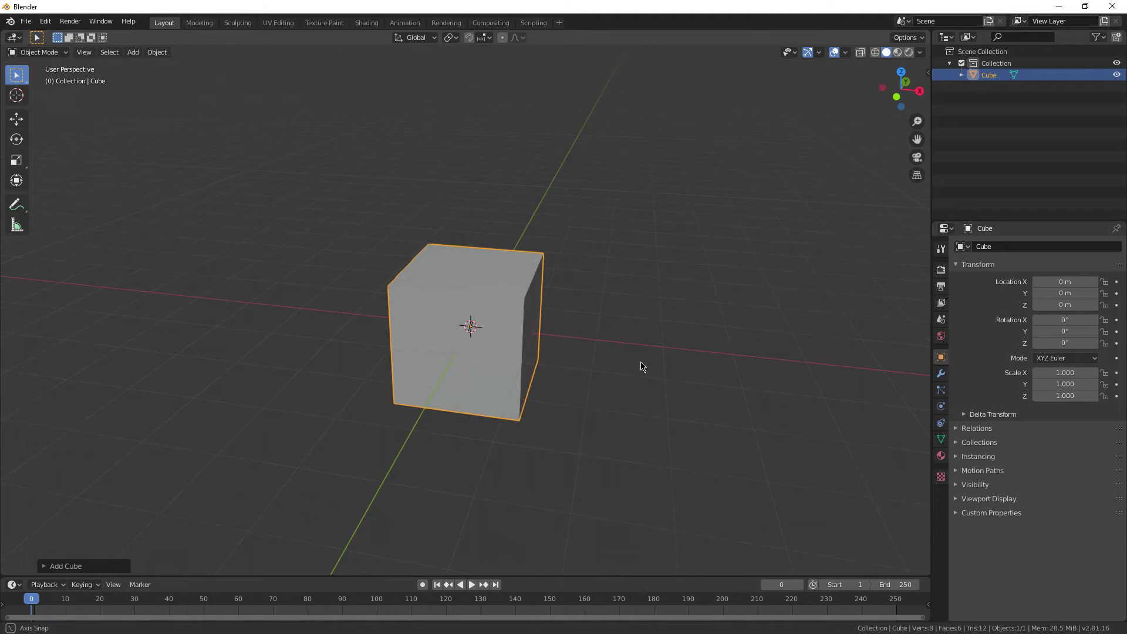
{"action": "mouse_move", "coordinate": [639, 367]}
{"action": "middle_mouse_down"}
{"action": "mouse_move", "coordinate": [506, 372]}
{"action": "mouse_move", "coordinate": [586, 377]}
{"action": "mouse_move", "coordinate": [633, 361]}
{"action": "middle_mouse_up"}
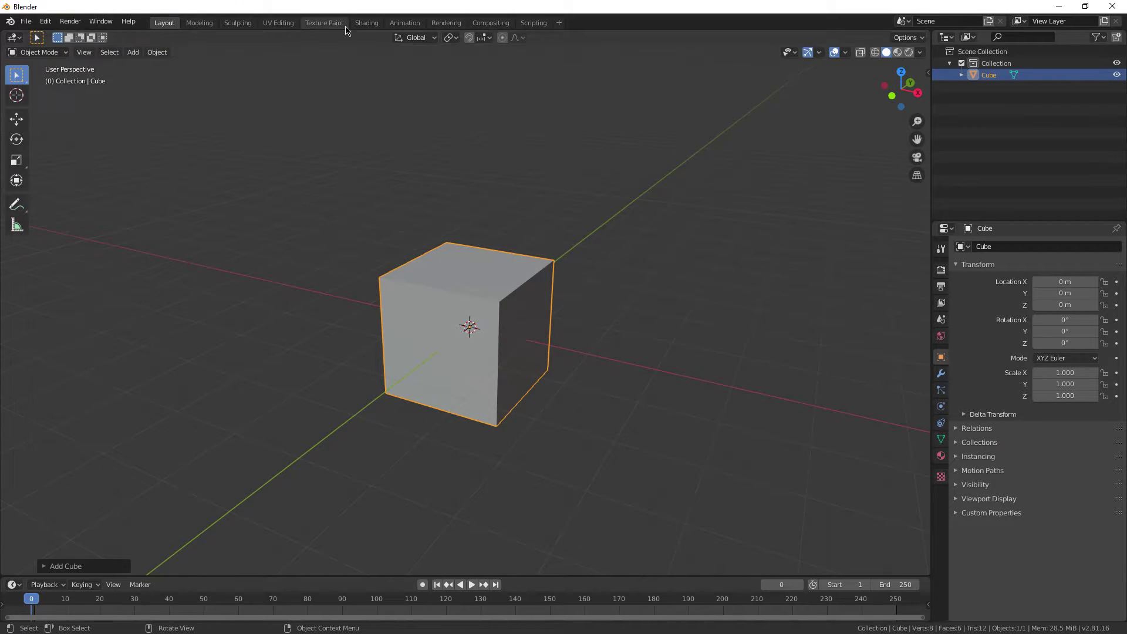
Step: Create a new material for the cube in the Shading workspace and add an Image Texture node beside the Principled BSDF
{"action": "left_click", "coordinate": [366, 23]}
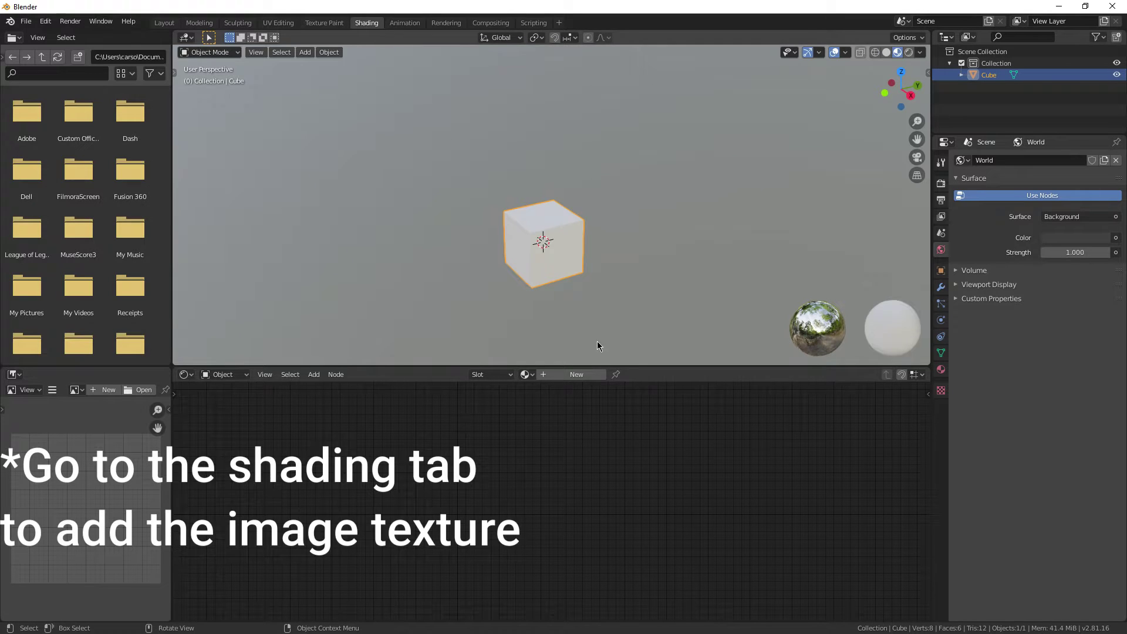
{"action": "left_click", "coordinate": [565, 377]}
{"action": "left_click", "coordinate": [314, 374]}
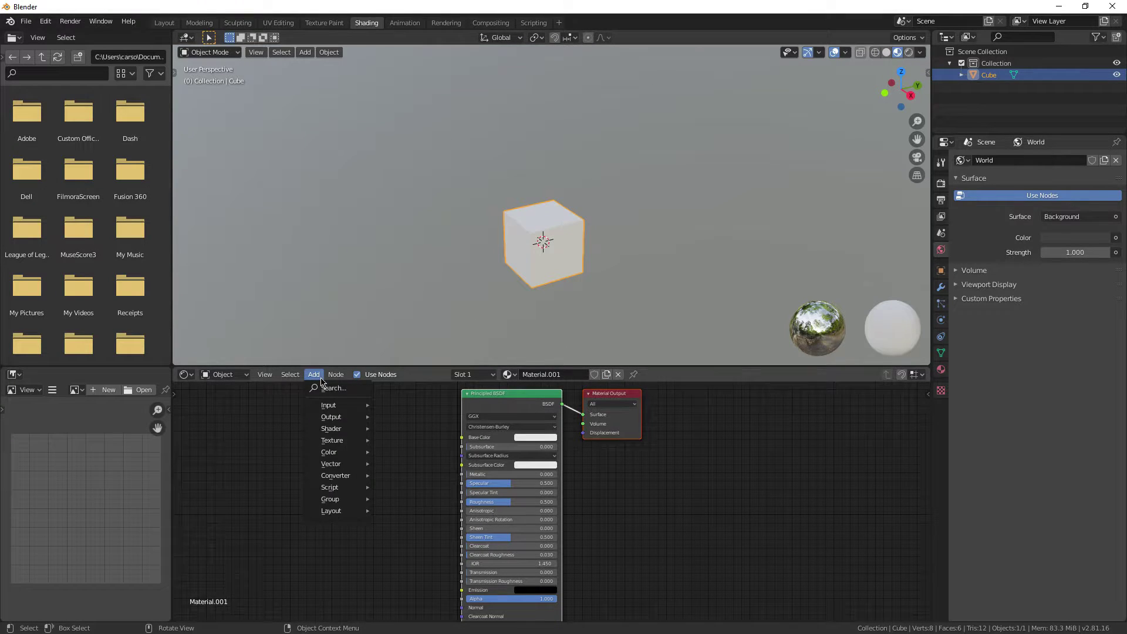
{"action": "left_click", "coordinate": [328, 382]}
{"action": "type", "text": "im"}
{"action": "left_click", "coordinate": [350, 404]}
{"action": "left_click", "coordinate": [341, 449]}
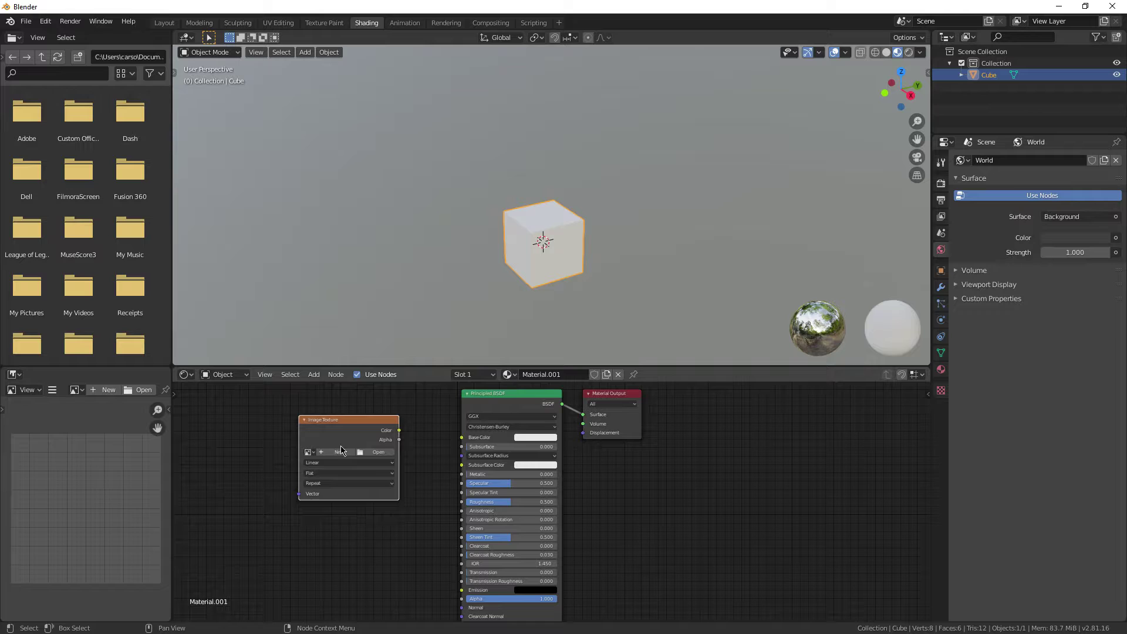
Step: Load bricks.png into the Image Texture node and link its Color output to the Principled BSDF's Base Color
{"action": "left_click_drag", "start_coordinate": [461, 442], "coordinate": [461, 438]}
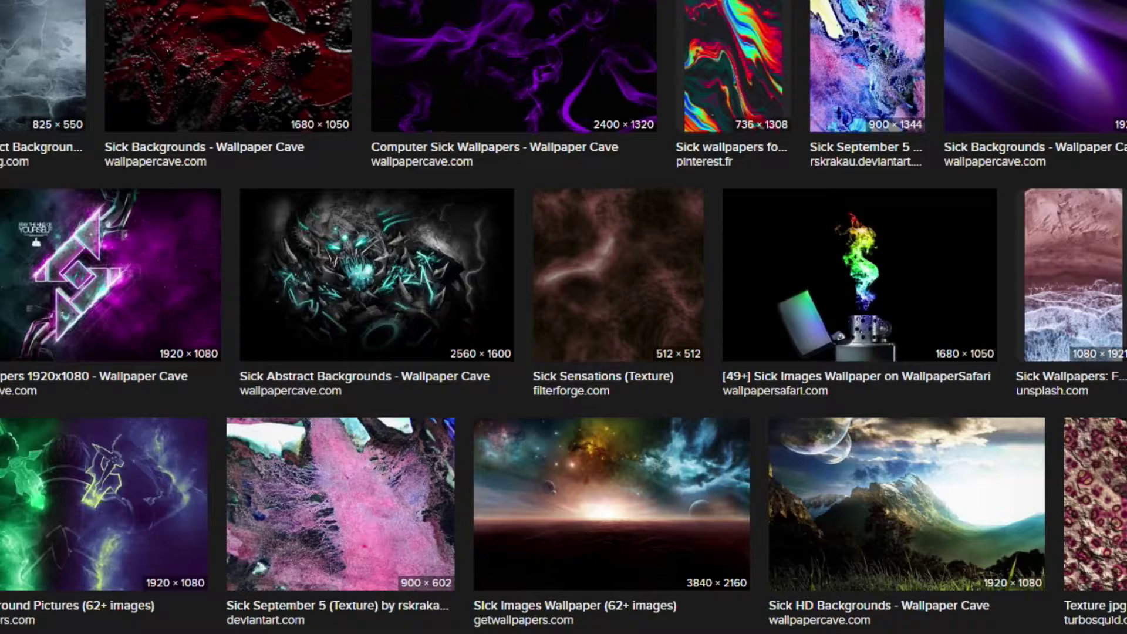
{"action": "scroll", "coordinate": [563, 317], "scroll_direction": "down", "scroll_amount": 1}
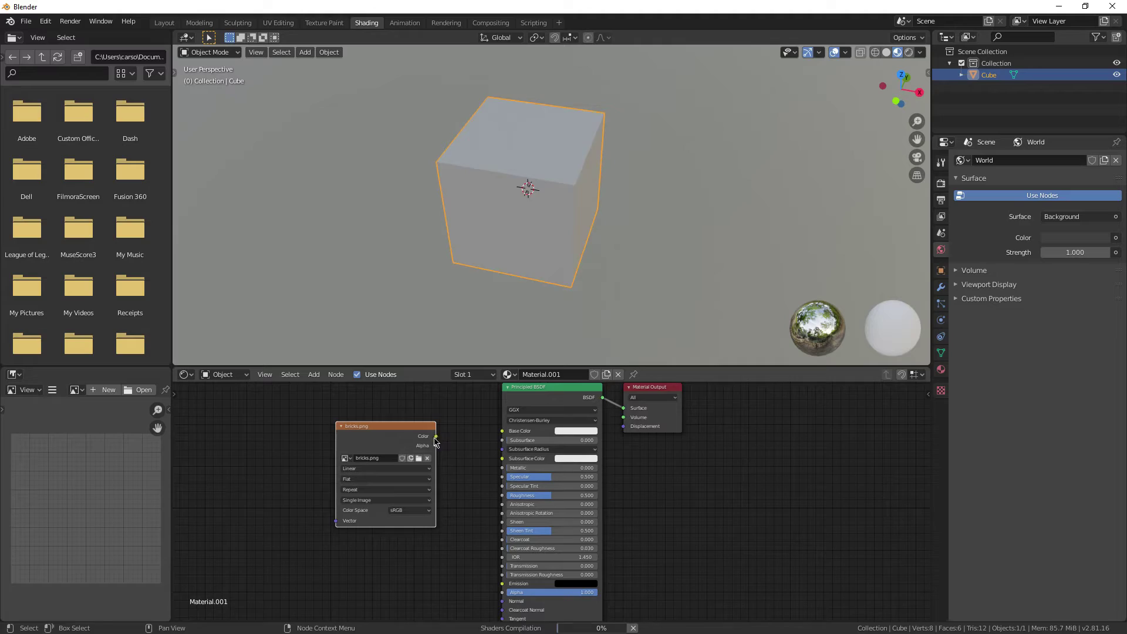
{"action": "left_click_drag", "start_coordinate": [443, 422], "coordinate": [502, 431]}
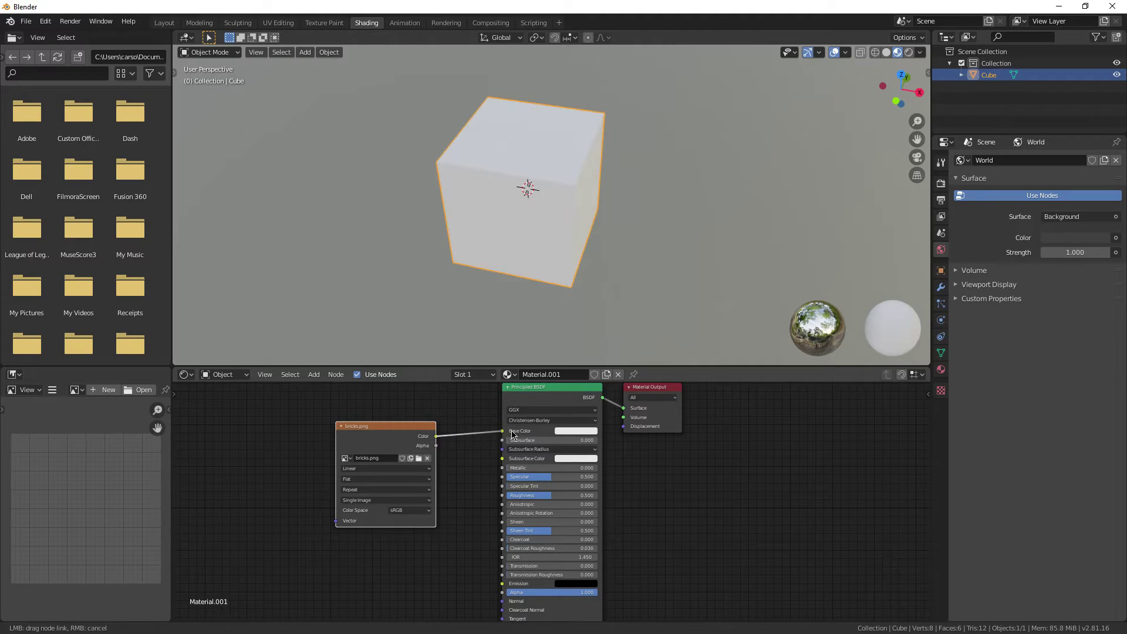
{"action": "mouse_move", "coordinate": [532, 274]}
{"action": "middle_mouse_down"}
{"action": "mouse_move", "coordinate": [357, 251]}
{"action": "mouse_move", "coordinate": [441, 267]}
{"action": "mouse_move", "coordinate": [597, 244]}
{"action": "mouse_move", "coordinate": [704, 277]}
{"action": "mouse_move", "coordinate": [641, 280]}
{"action": "mouse_move", "coordinate": [614, 266]}
{"action": "middle_mouse_up"}
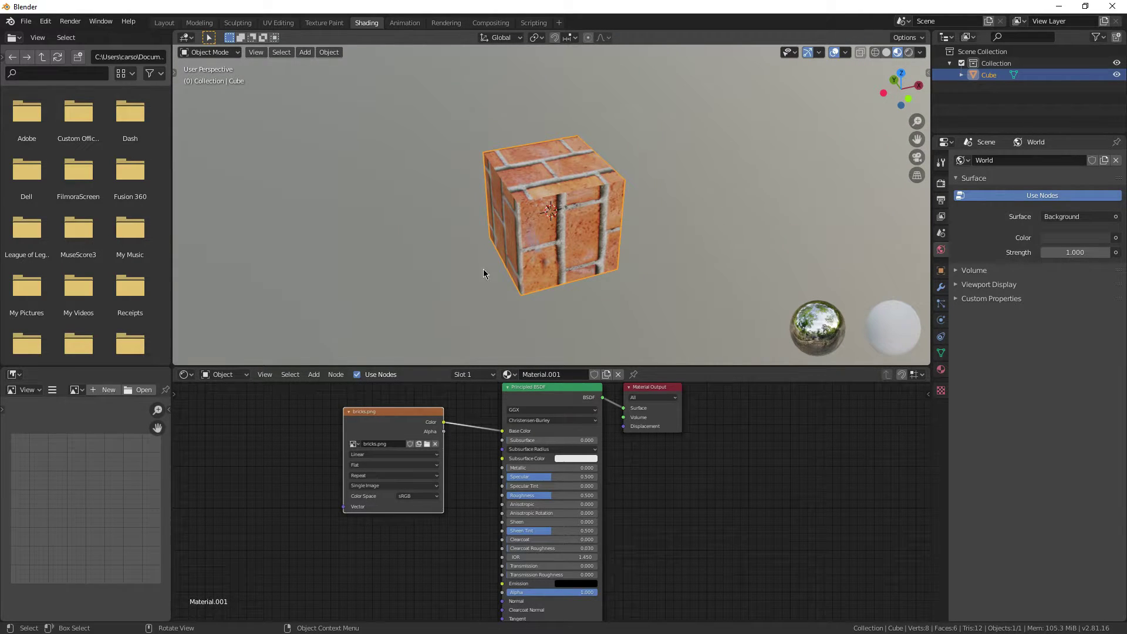
{"action": "middle_click_drag", "start_coordinate": [722, 545], "coordinate": [669, 522]}
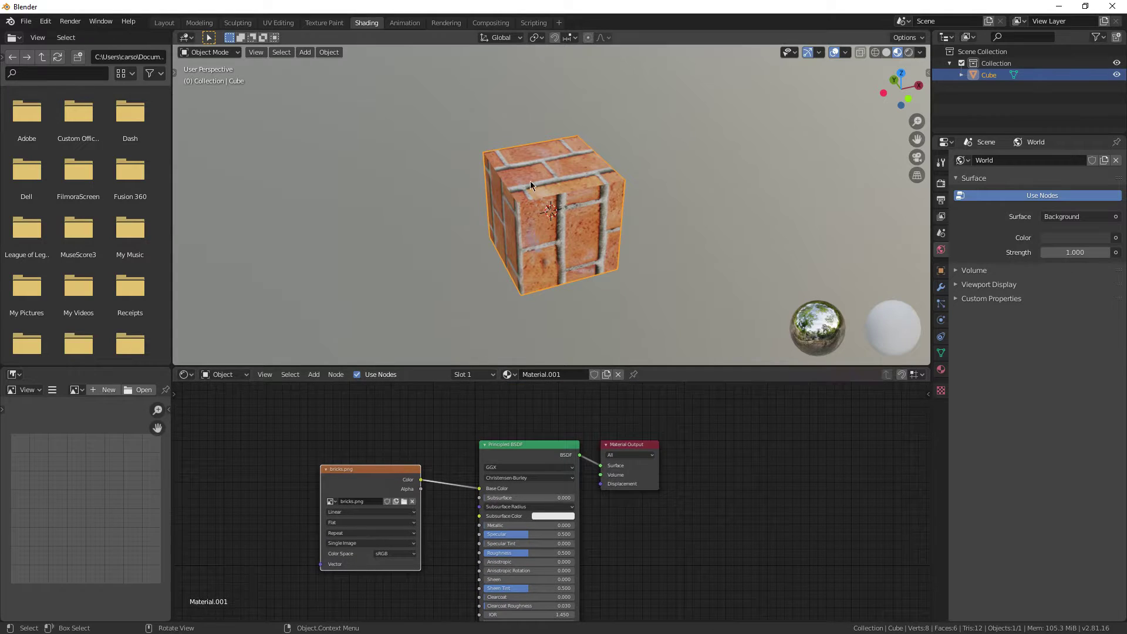
Step: Open the cube in the UV Editing workspace and show its brick texture with Material Preview shading
{"action": "left_click", "coordinate": [291, 25]}
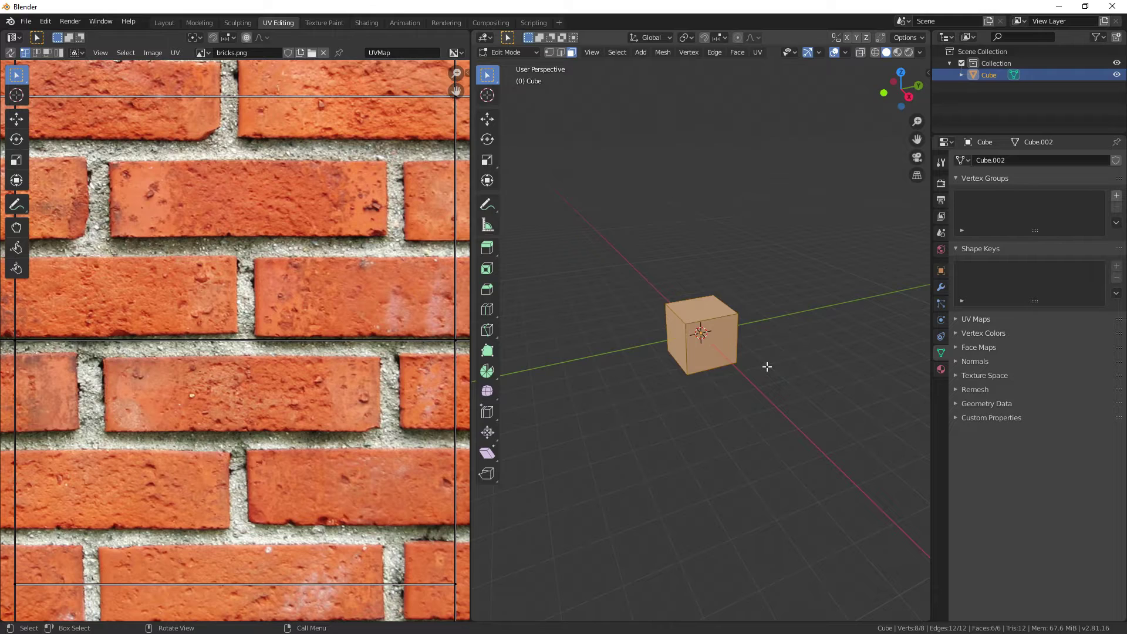
{"action": "scroll", "coordinate": [767, 366], "scroll_direction": "up", "scroll_amount": 3}
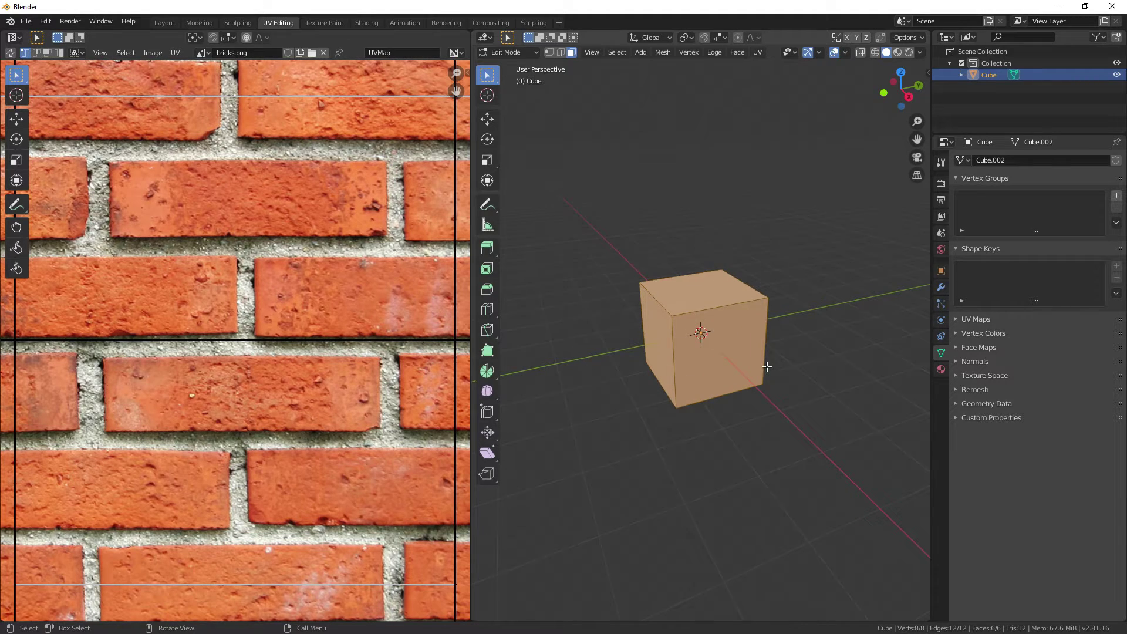
{"action": "scroll", "coordinate": [767, 366], "scroll_direction": "up", "scroll_amount": 1}
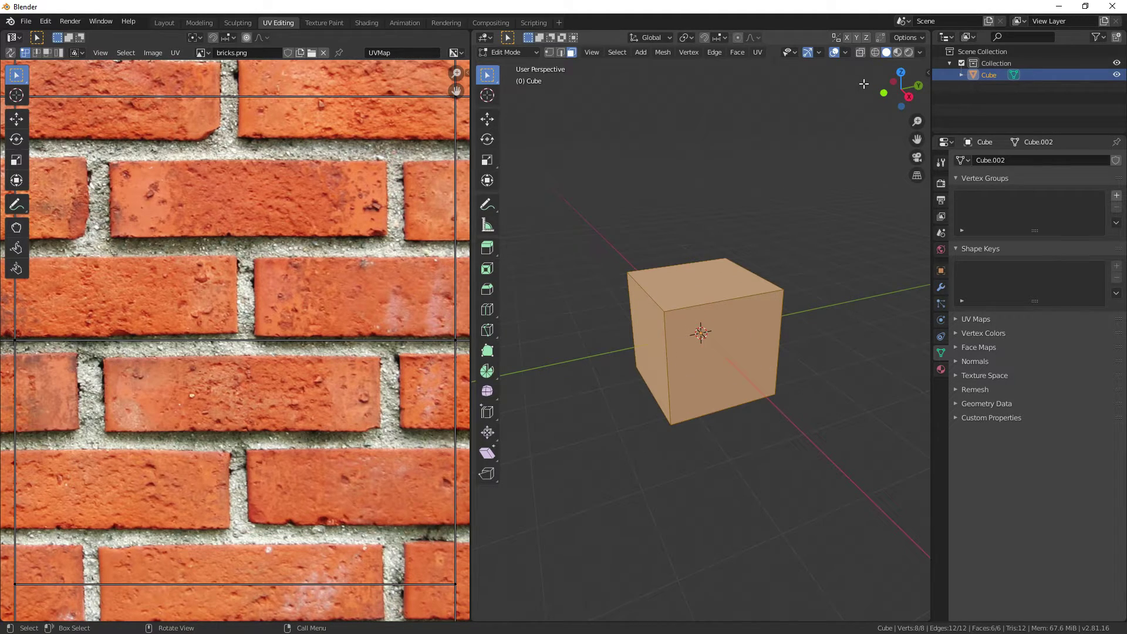
{"action": "left_click", "coordinate": [899, 53]}
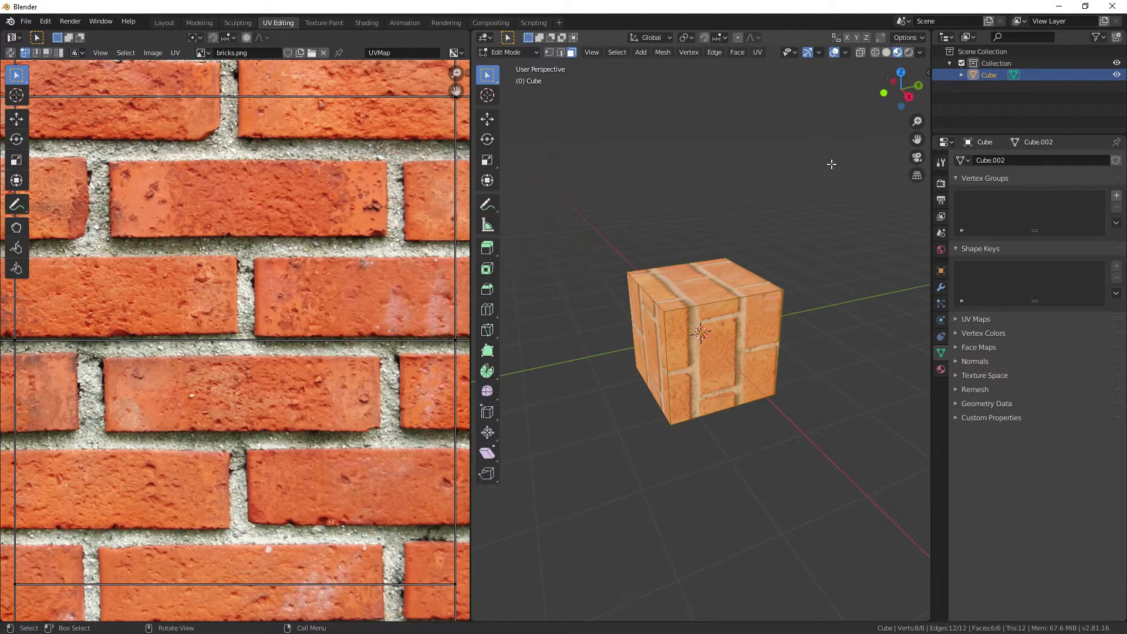
{"action": "middle_click_drag", "start_coordinate": [757, 285], "coordinate": [804, 273]}
{"action": "scroll", "coordinate": [264, 360], "scroll_direction": "down", "scroll_amount": 4}
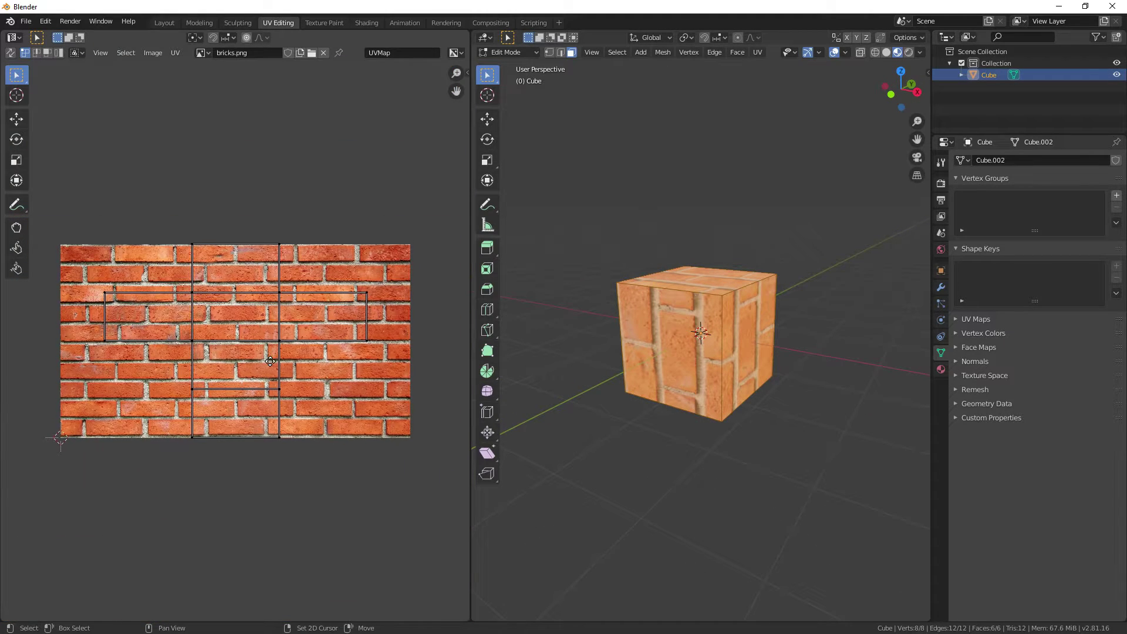
Step: Unwrap the cube with Smart UV Project at its default settings and scale the UVs up for smaller bricks
{"action": "key", "text": "u"}
{"action": "left_click", "coordinate": [652, 424]}
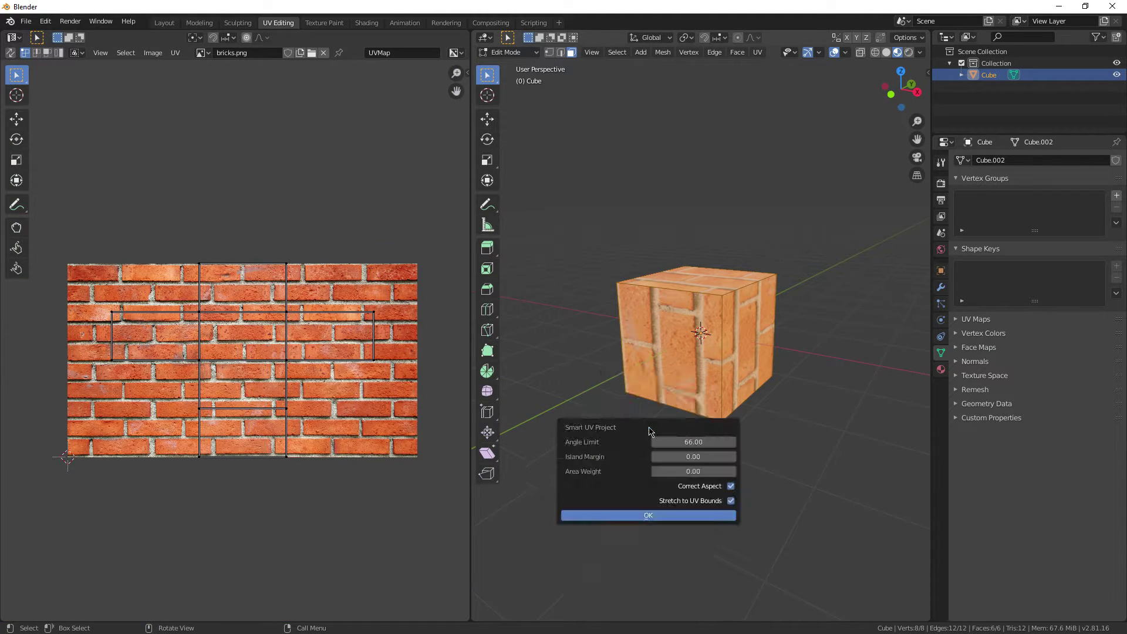
{"action": "left_click", "coordinate": [641, 516]}
{"action": "scroll", "coordinate": [670, 469], "scroll_direction": "up", "scroll_amount": 2}
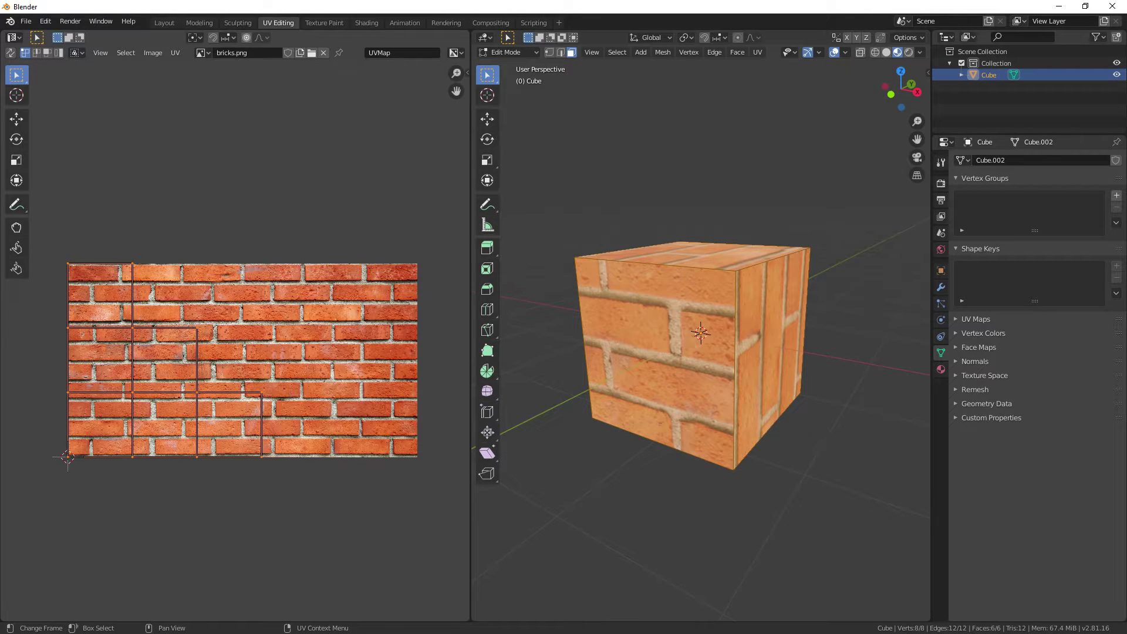
{"action": "key", "text": "s"}
{"action": "left_click", "coordinate": [130, 350]}
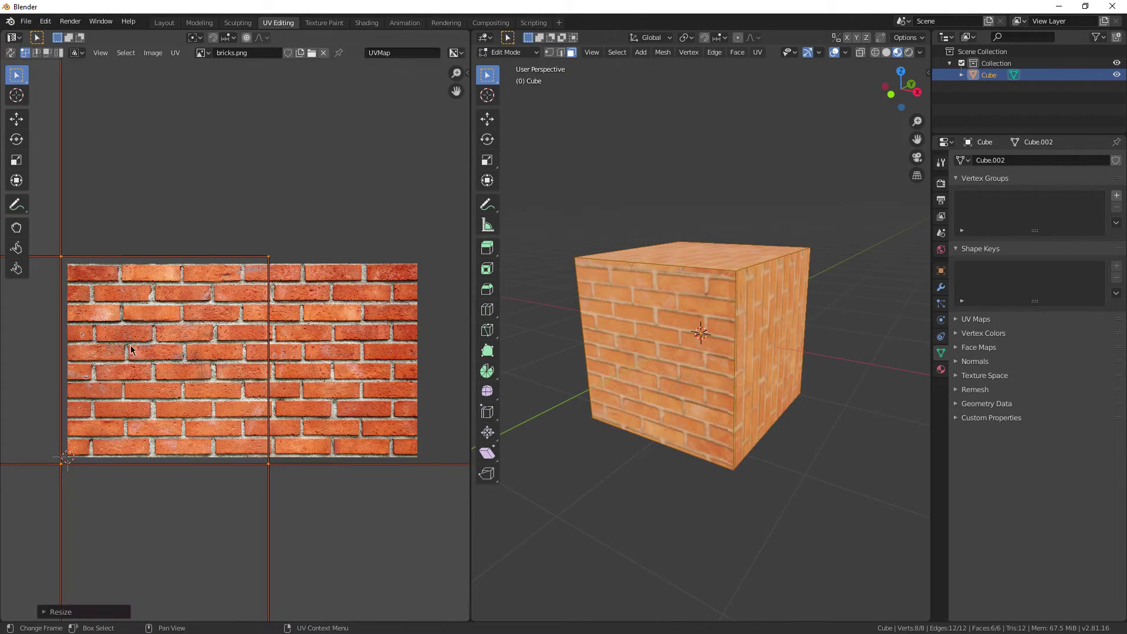
Step: Rotate the UVs of a side face with vertical bricks by 90 degrees
{"action": "middle_click_drag", "start_coordinate": [511, 458], "coordinate": [848, 440]}
{"action": "left_click", "coordinate": [848, 440]}
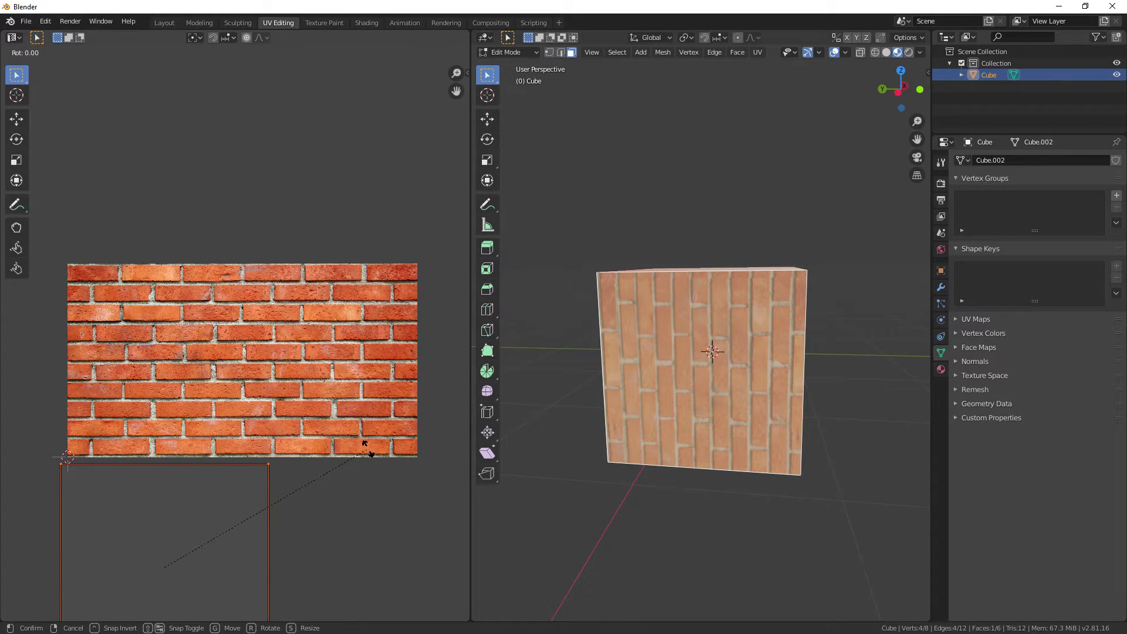
{"action": "type", "text": "90"}
Step: Move the rotated face's UVs to line its bricks up with the adjacent face along their shared edge
{"action": "middle_click_drag", "start_coordinate": [763, 410], "coordinate": [622, 413]}
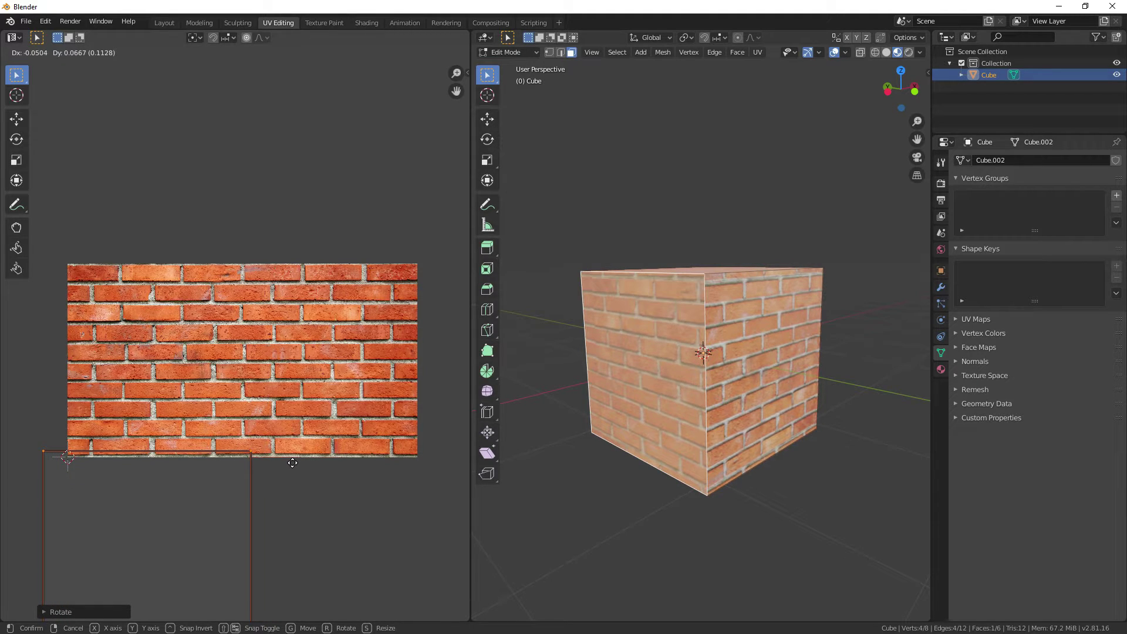
{"action": "left_click", "coordinate": [293, 462]}
{"action": "scroll", "coordinate": [729, 419], "scroll_direction": "up", "scroll_amount": 8}
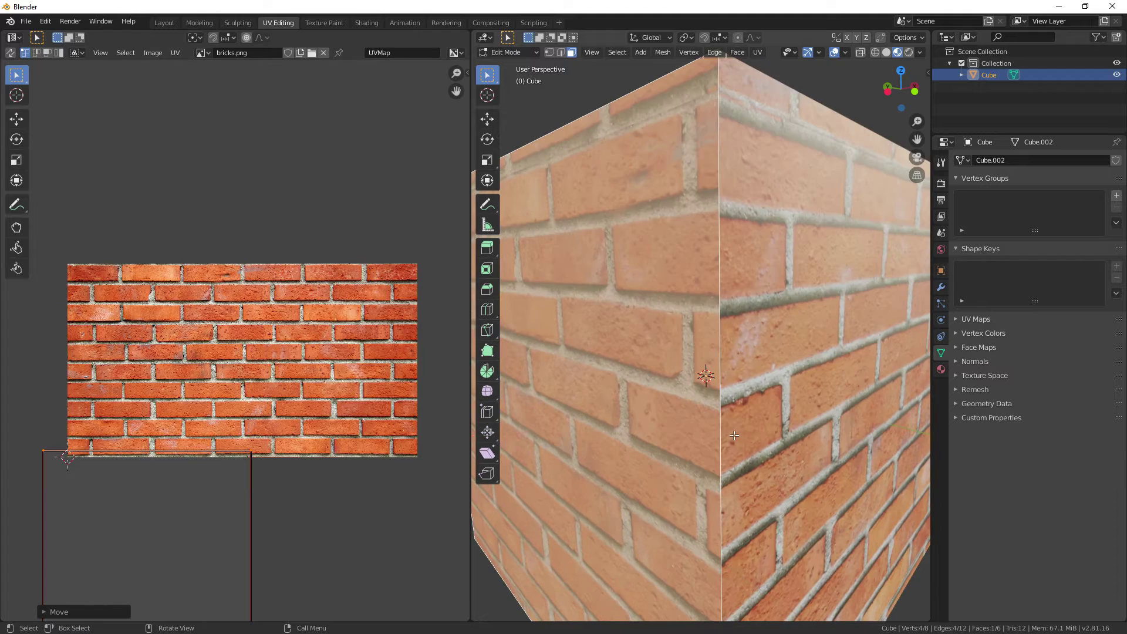
{"action": "key", "text": "g"}
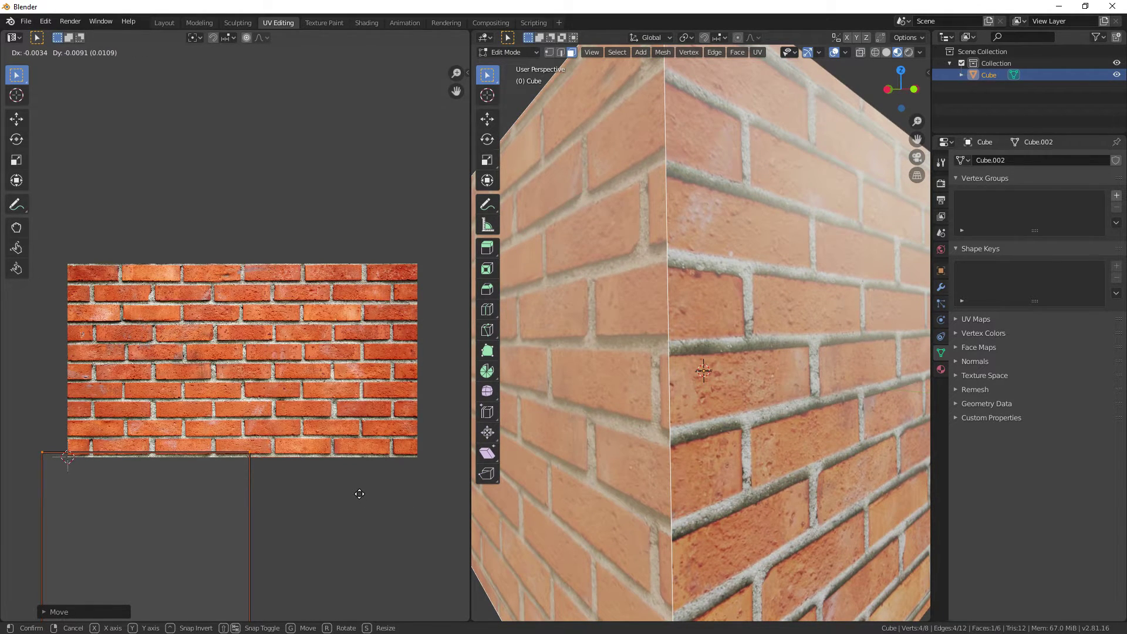
{"action": "scroll", "coordinate": [699, 352], "scroll_direction": "down", "scroll_amount": 8}
Step: Rotate the next vertical-brick side face's UVs by 90 degrees and shift them to match the neighbouring bricks
{"action": "middle_click_drag", "start_coordinate": [699, 352], "coordinate": [646, 340]}
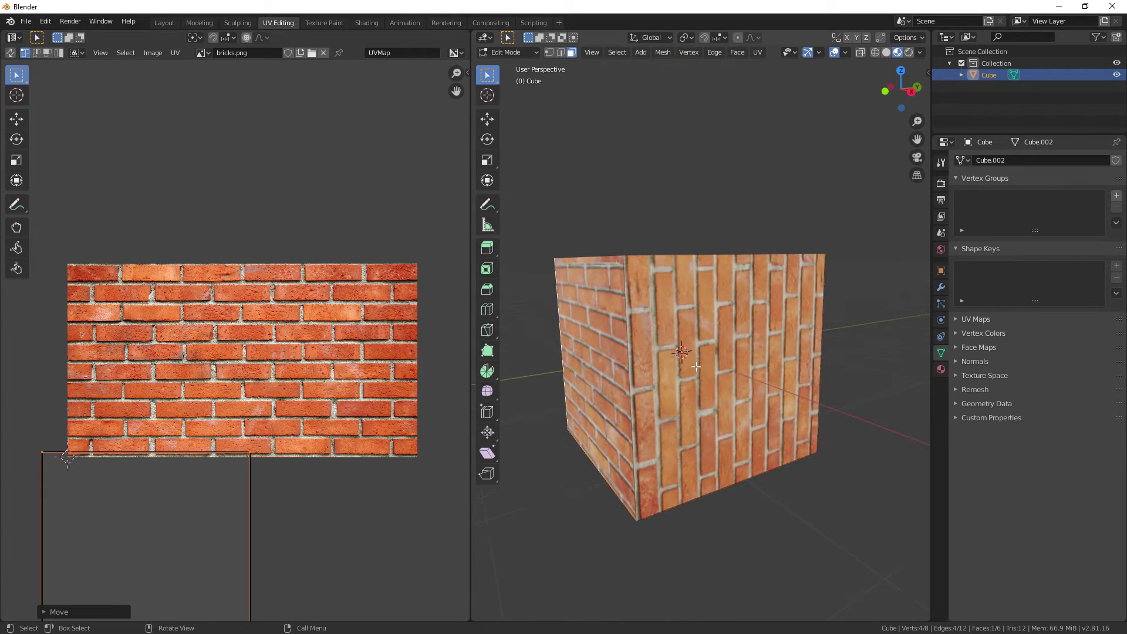
{"action": "type", "text": "r90"}
{"action": "key", "text": "Return"}
{"action": "type", "text": "90"}
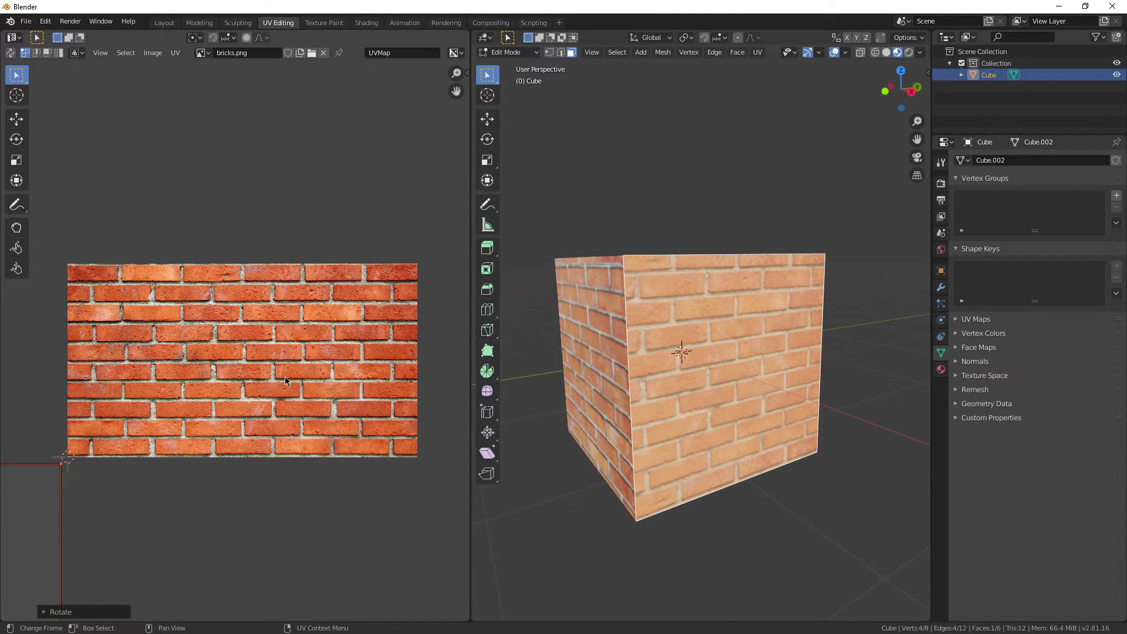
{"action": "scroll", "coordinate": [285, 381], "scroll_direction": "up", "scroll_amount": 3}
{"action": "scroll", "coordinate": [578, 443], "scroll_direction": "up", "scroll_amount": 3}
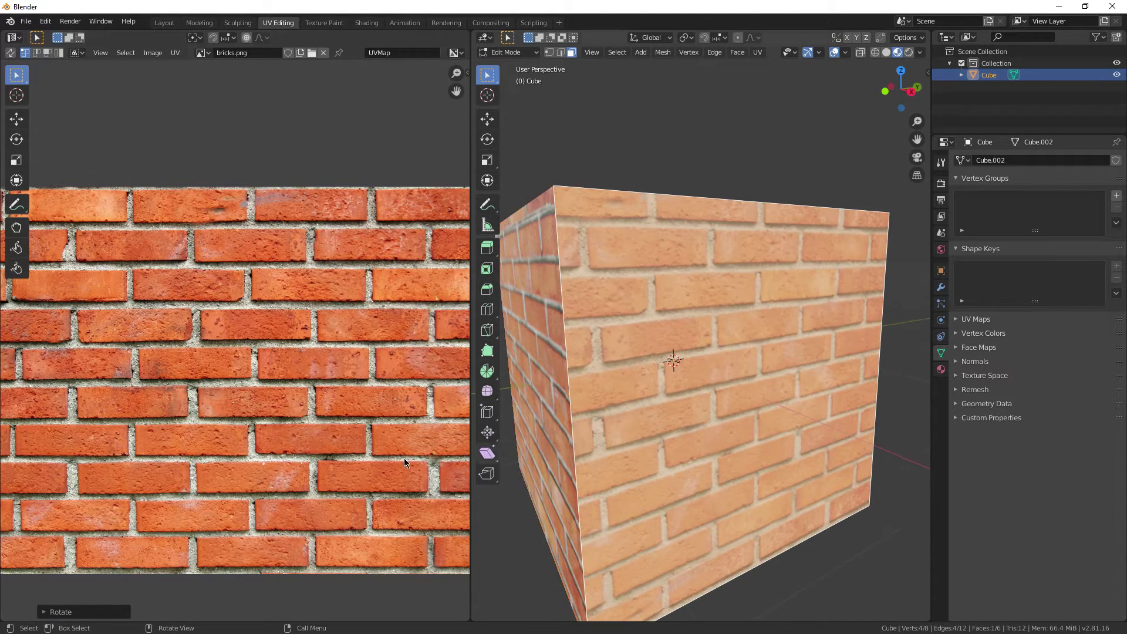
{"action": "key", "text": "g"}
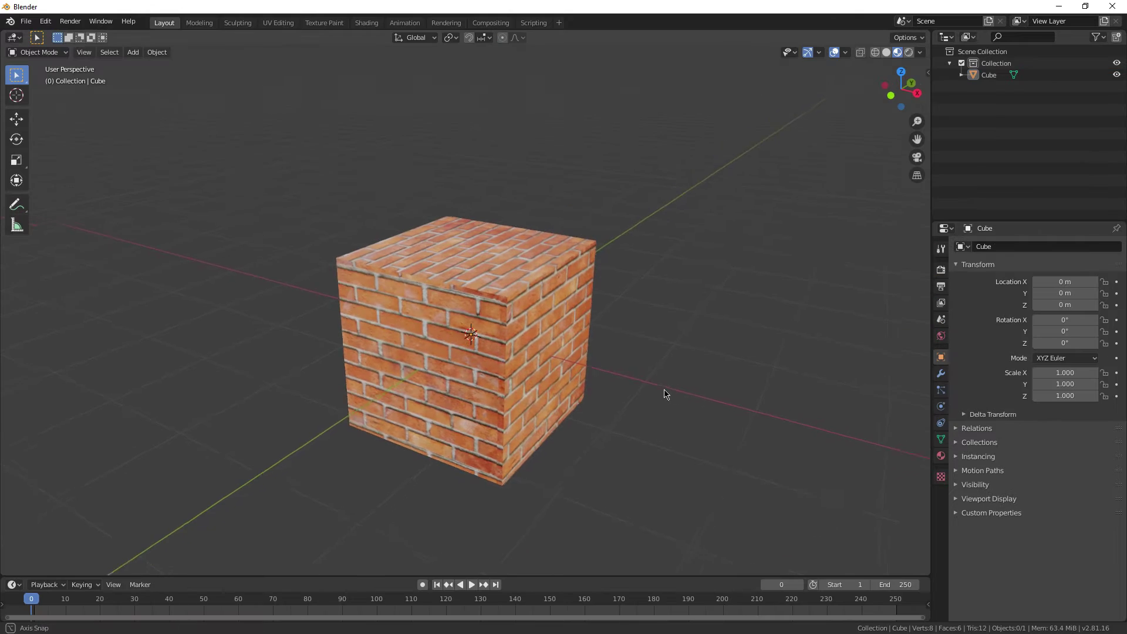
Step: Inspect the brick-textured cube from several sides in the Layout and UV Editing workspaces
{"action": "middle_click_drag", "start_coordinate": [663, 390], "coordinate": [453, 392]}
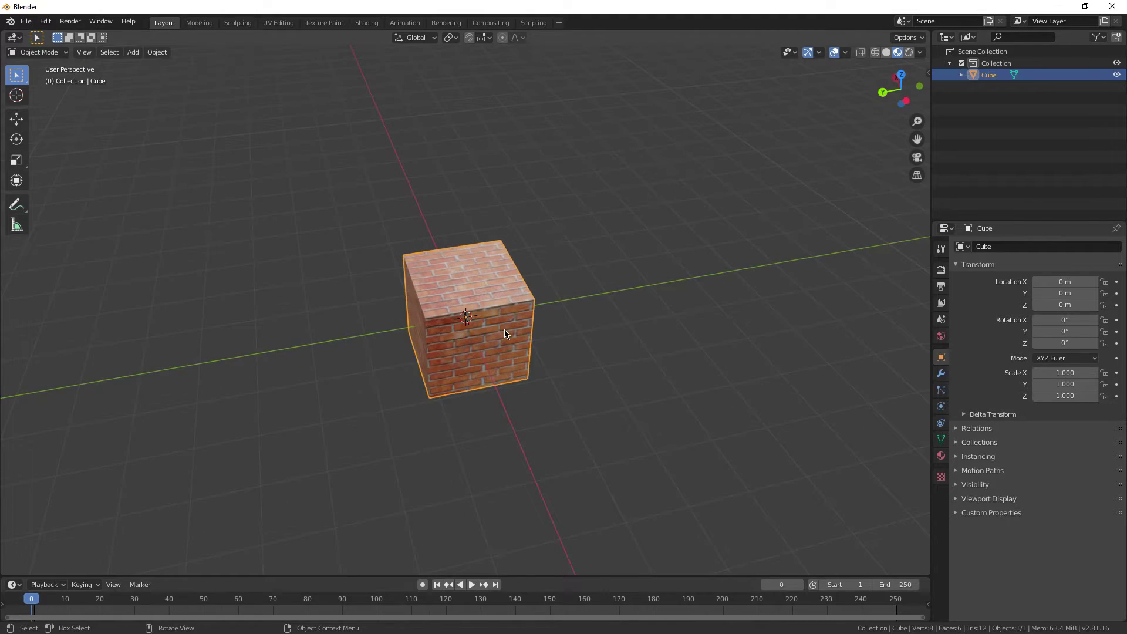
{"action": "scroll", "coordinate": [505, 334], "scroll_direction": "up", "scroll_amount": 5}
{"action": "left_click", "coordinate": [279, 22]}
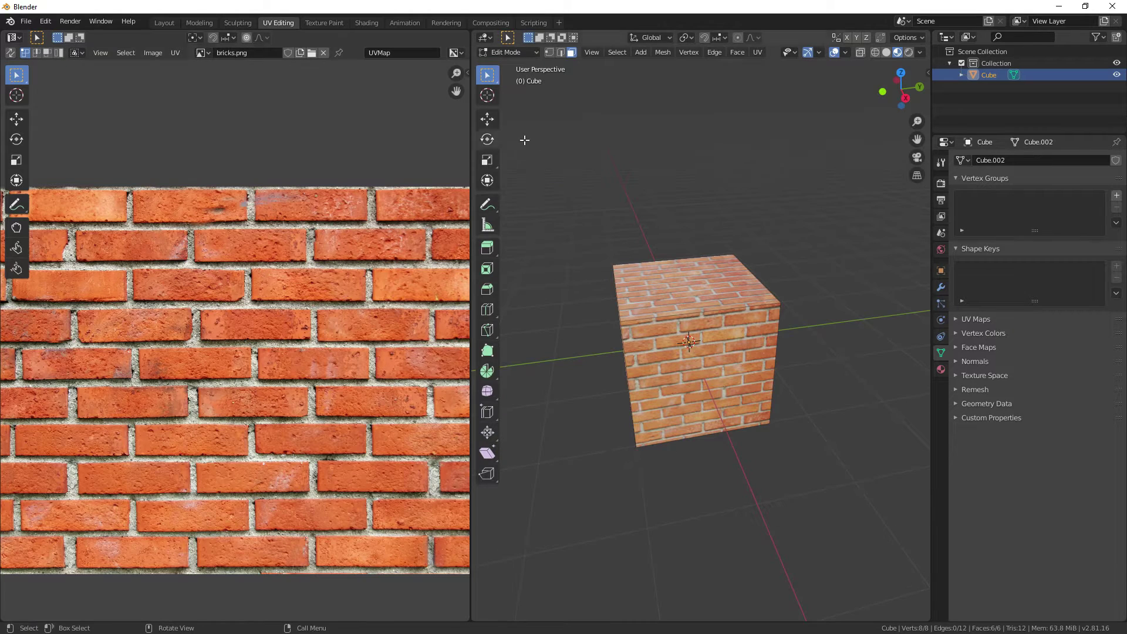
{"action": "scroll", "coordinate": [524, 140], "scroll_direction": "down", "scroll_amount": 2}
{"action": "scroll", "coordinate": [234, 89], "scroll_direction": "down", "scroll_amount": 2}
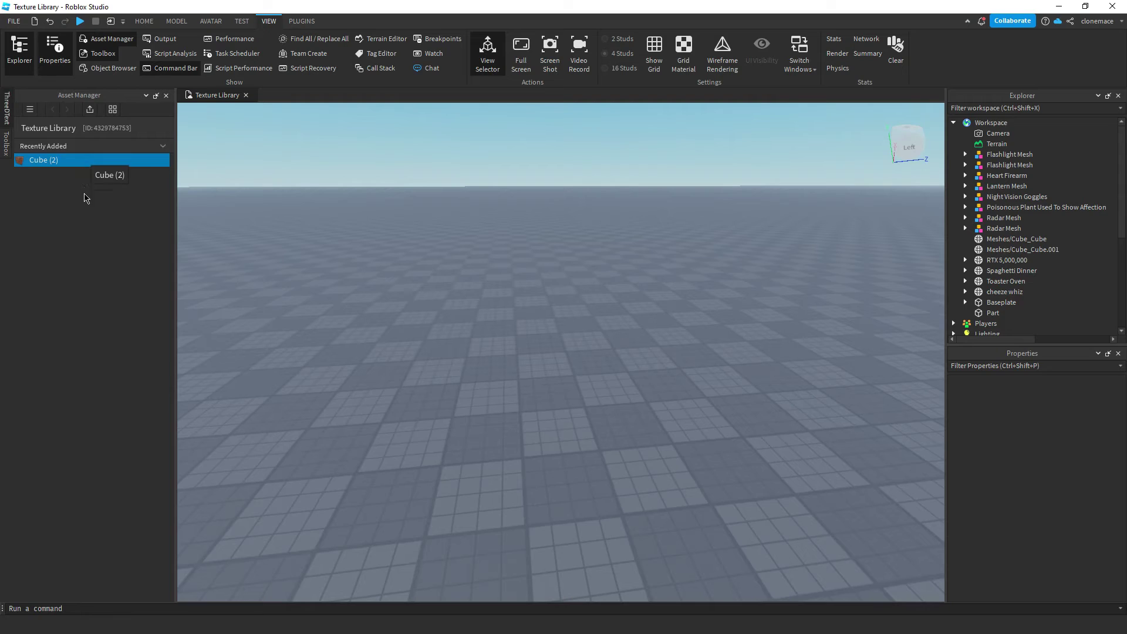
Step: Switch to Roblox Studio and place the Cube (2) mesh from the Asset Manager into the scene
{"action": "left_click_drag", "start_coordinate": [141, 215], "coordinate": [235, 275]}
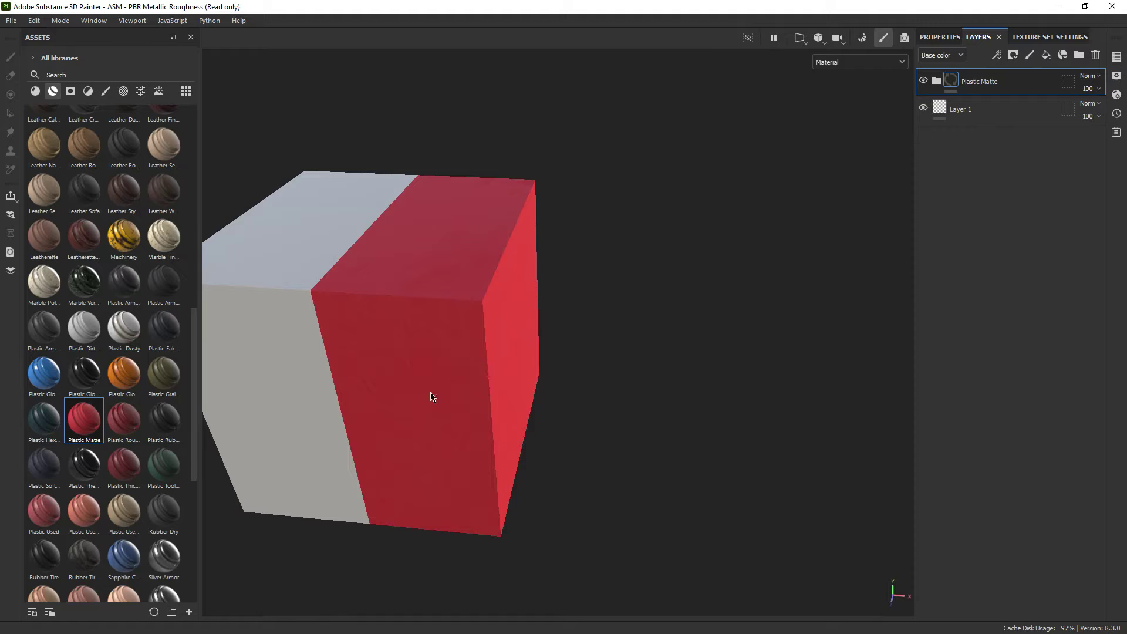
Step: Switch to Adobe Substance 3D Painter and apply the Plastic Glossy Stained material to the cube's plain half beside the red one
{"action": "mouse_move", "coordinate": [432, 395]}
{"action": "left_mouse_down", "text": "alt"}
{"action": "mouse_move", "coordinate": [377, 378]}
{"action": "mouse_move", "coordinate": [319, 400]}
{"action": "left_mouse_up", "text": "alt"}
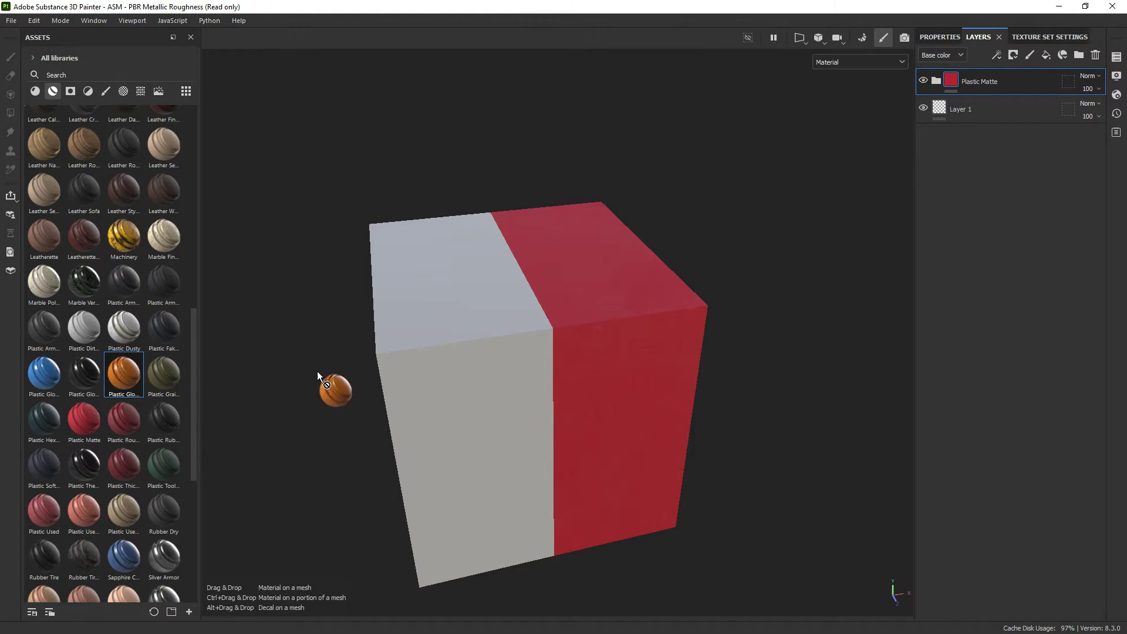
{"action": "left_click_drag", "start_coordinate": [411, 346], "coordinate": [398, 354]}
{"action": "left_click_drag", "start_coordinate": [337, 433], "coordinate": [471, 340], "text": "alt"}
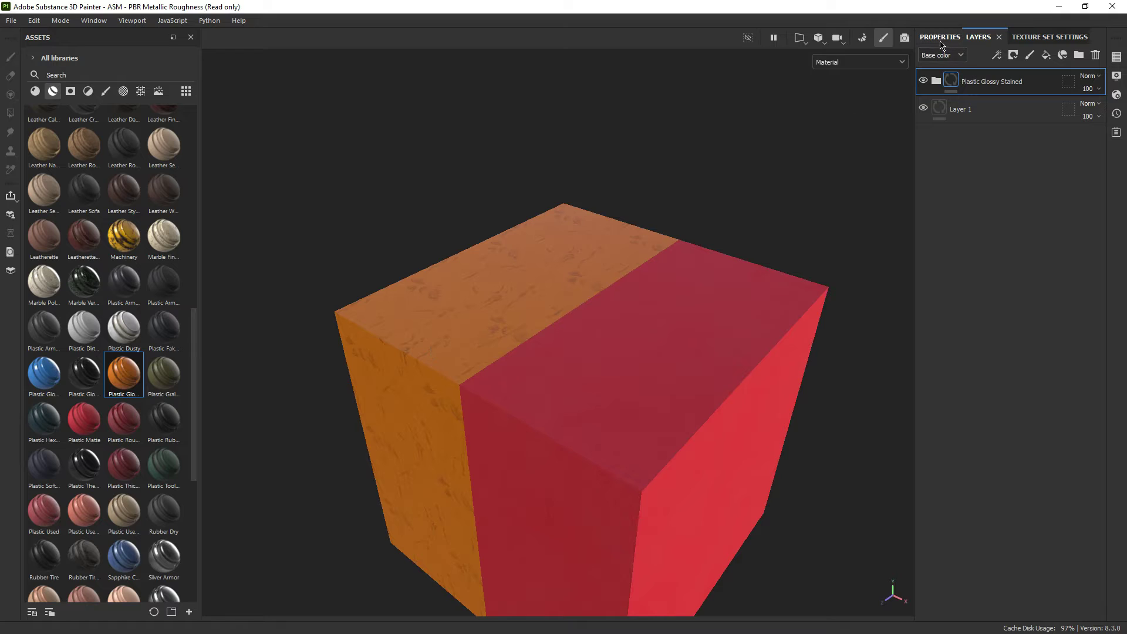
{"action": "left_click_drag", "start_coordinate": [369, 386], "coordinate": [516, 305], "text": "alt"}
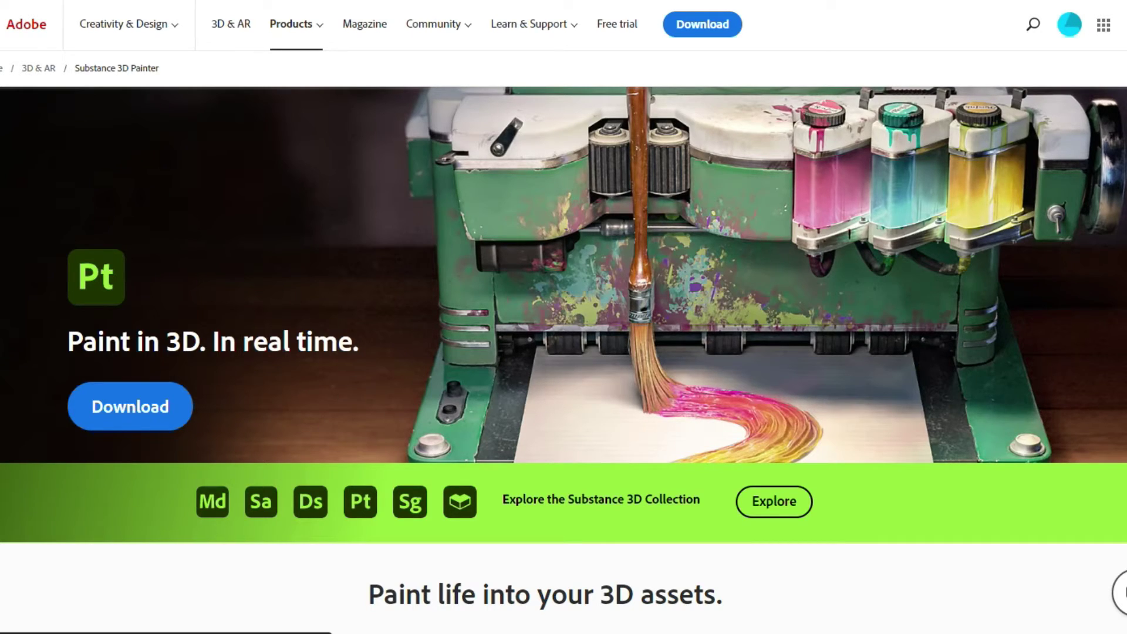
Step: Look through the Substance 3D Painter product page on the Adobe website
{"action": "scroll", "coordinate": [942, 353], "scroll_direction": "down", "scroll_amount": 8}
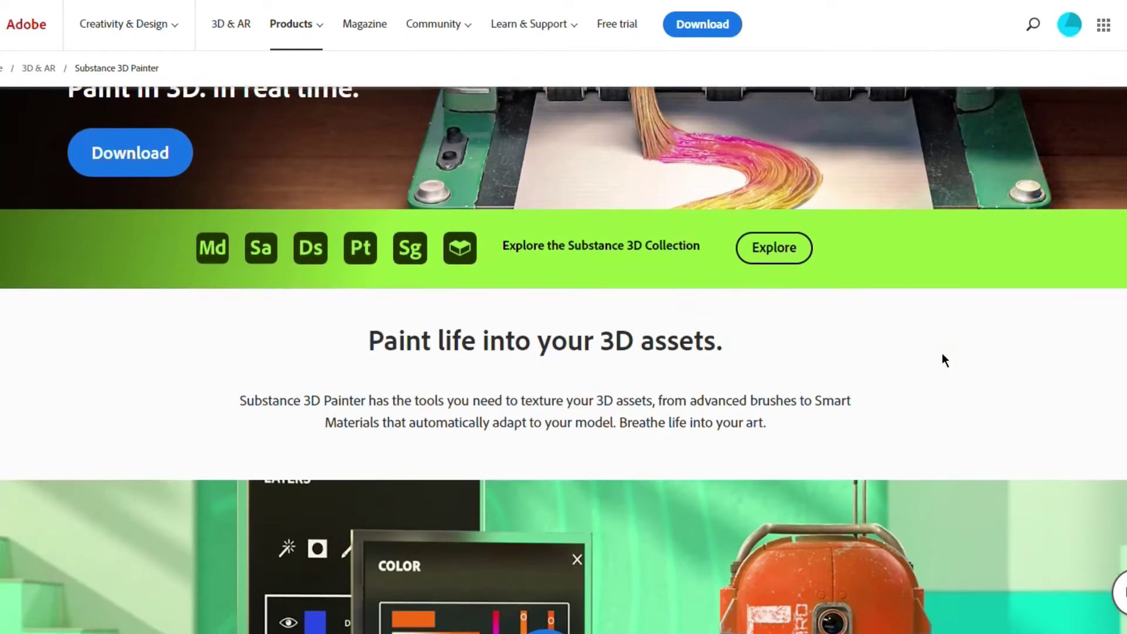
{"action": "scroll", "coordinate": [849, 361], "scroll_direction": "down", "scroll_amount": 6}
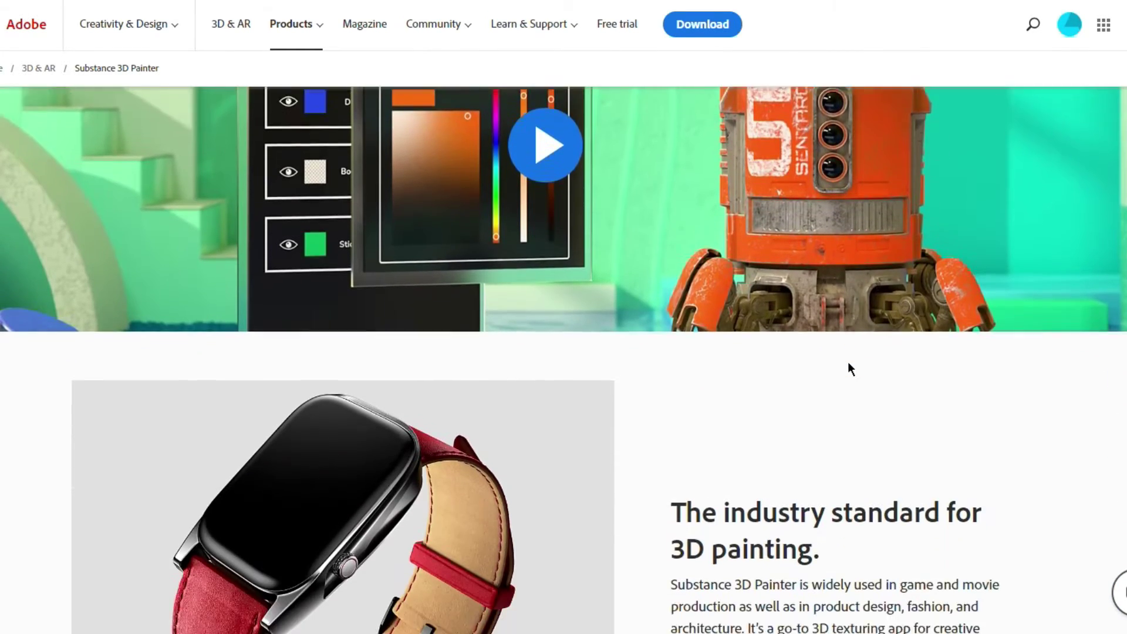
{"action": "scroll", "coordinate": [844, 367], "scroll_direction": "down", "scroll_amount": 5}
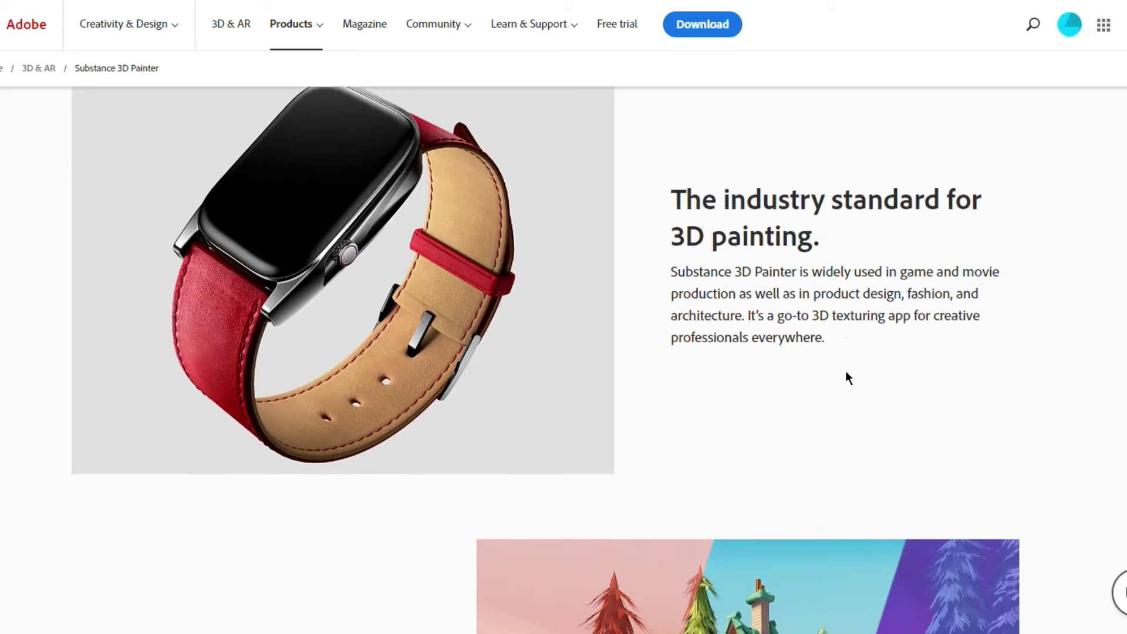
{"action": "scroll", "coordinate": [839, 378], "scroll_direction": "down", "scroll_amount": 10}
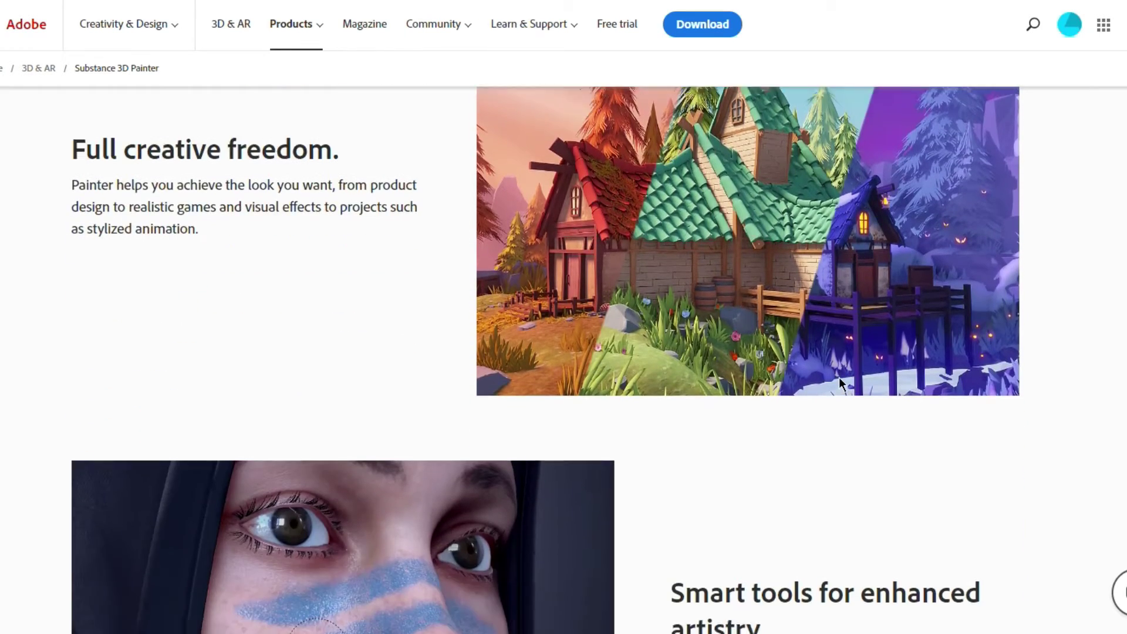
Step: Read further down the Substance 3D Painter product page, from the creative freedom section to the smart tools section
{"action": "scroll", "coordinate": [840, 377], "scroll_direction": "down", "scroll_amount": 6}
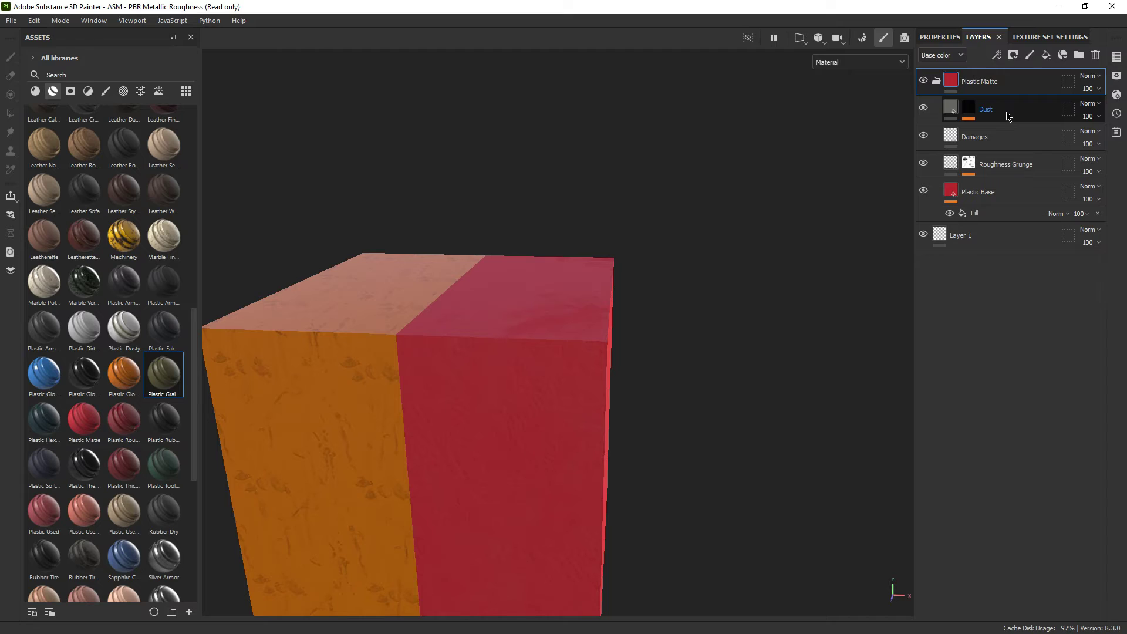
Step: Switch to Substance 3D Painter and change the base color of the Plastic Base layer in the Plastic Matte group to bright green
{"action": "left_click", "coordinate": [991, 136]}
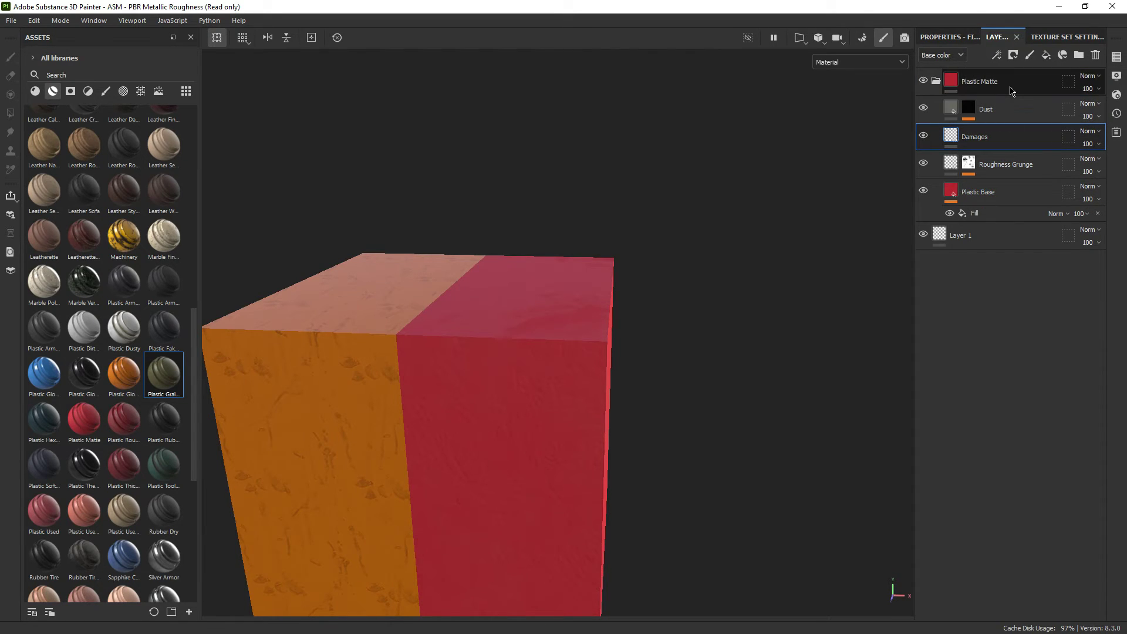
{"action": "left_click", "coordinate": [1001, 194]}
{"action": "left_click", "coordinate": [975, 213]}
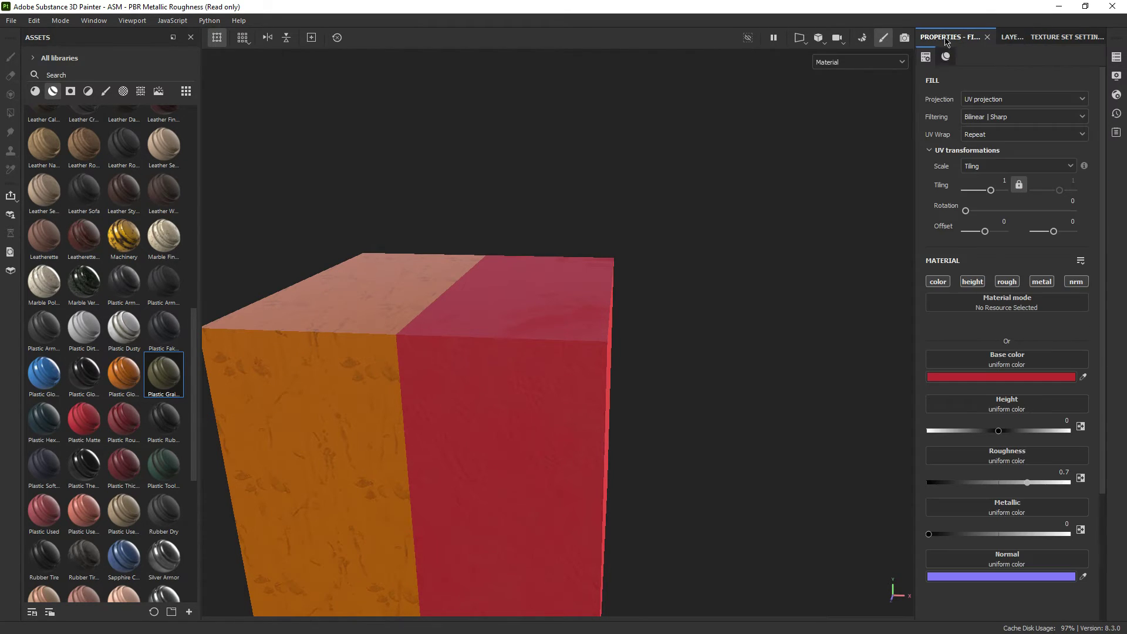
{"action": "left_click", "coordinate": [1021, 363]}
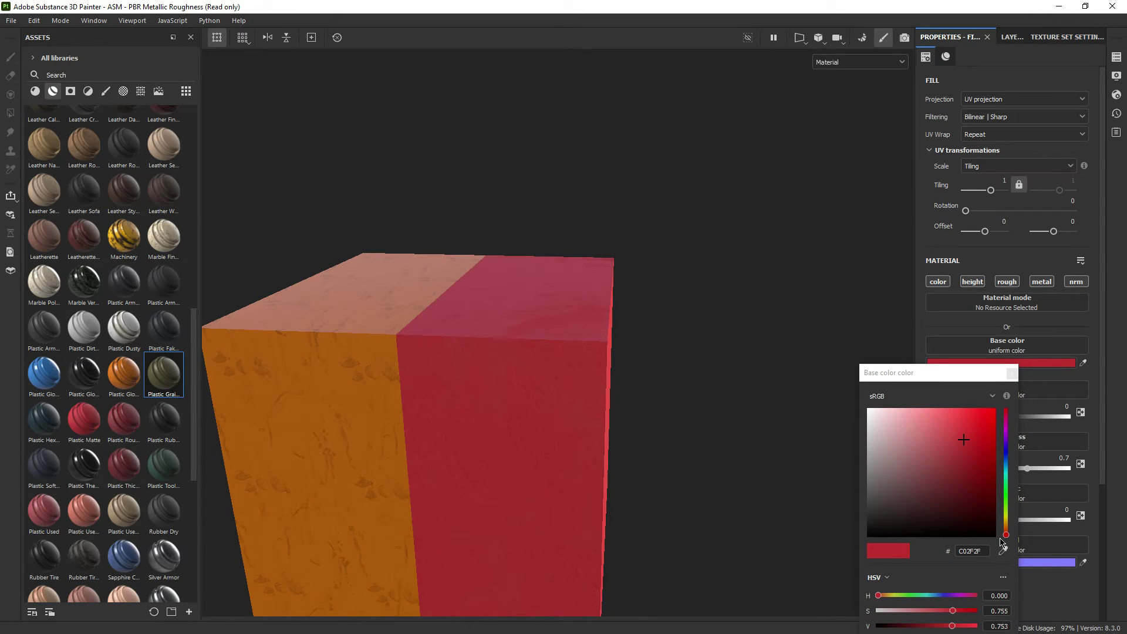
{"action": "left_click_drag", "start_coordinate": [1002, 543], "coordinate": [979, 417]}
{"action": "left_click", "coordinate": [1002, 365]}
Step: Set the Dust layer's base color to orange and its roughness to 1
{"action": "left_click", "coordinate": [1011, 37]}
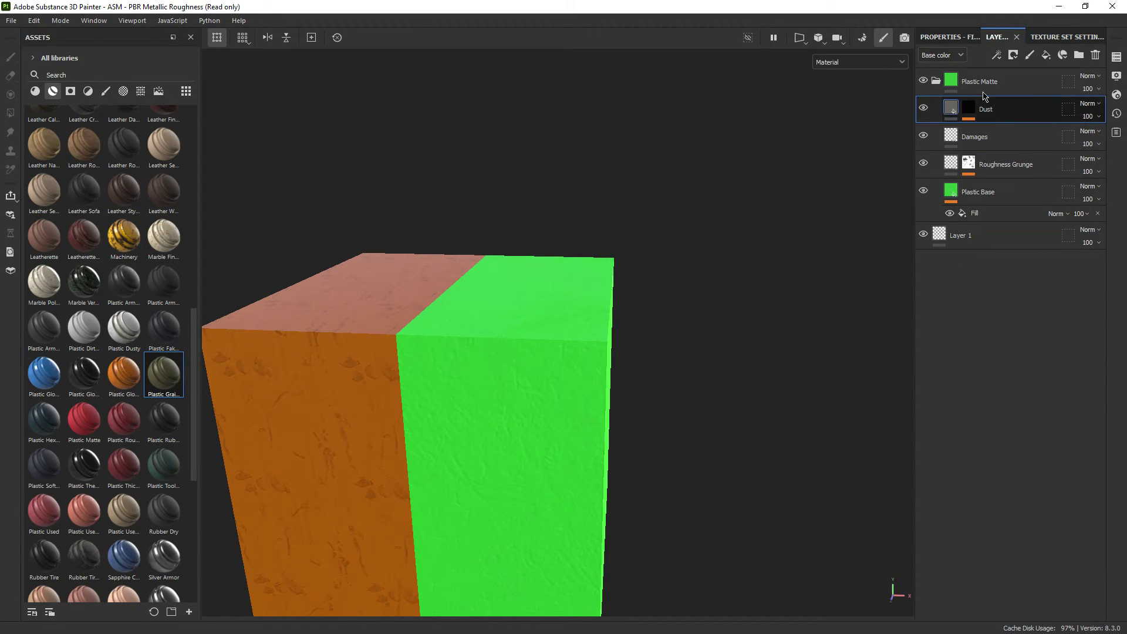
{"action": "left_click", "coordinate": [947, 37]}
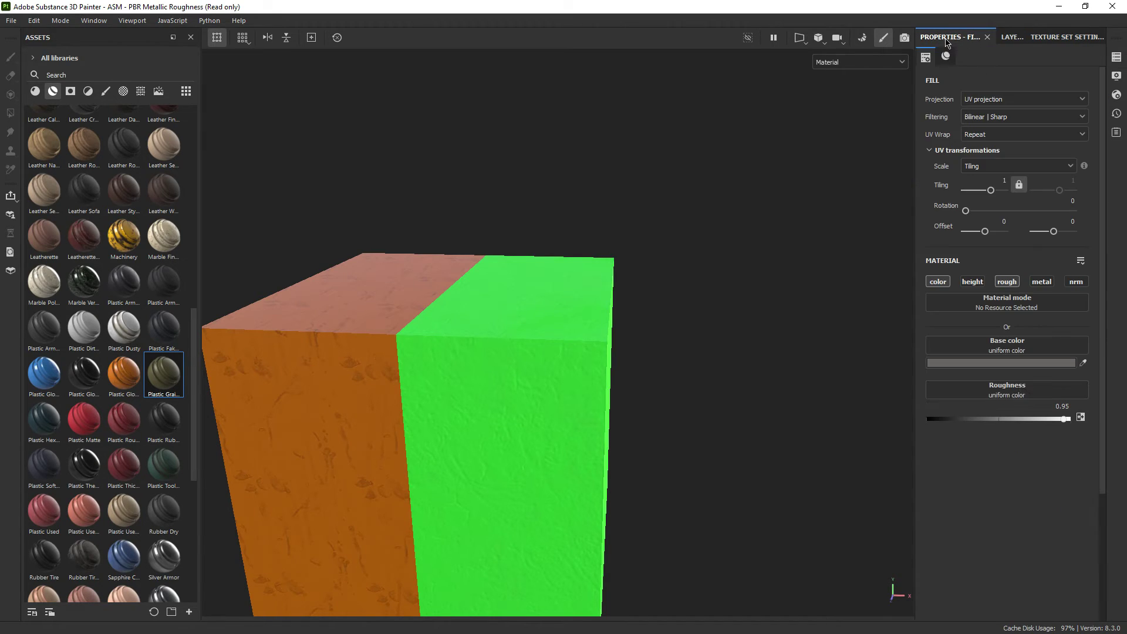
{"action": "left_click", "coordinate": [1004, 362]}
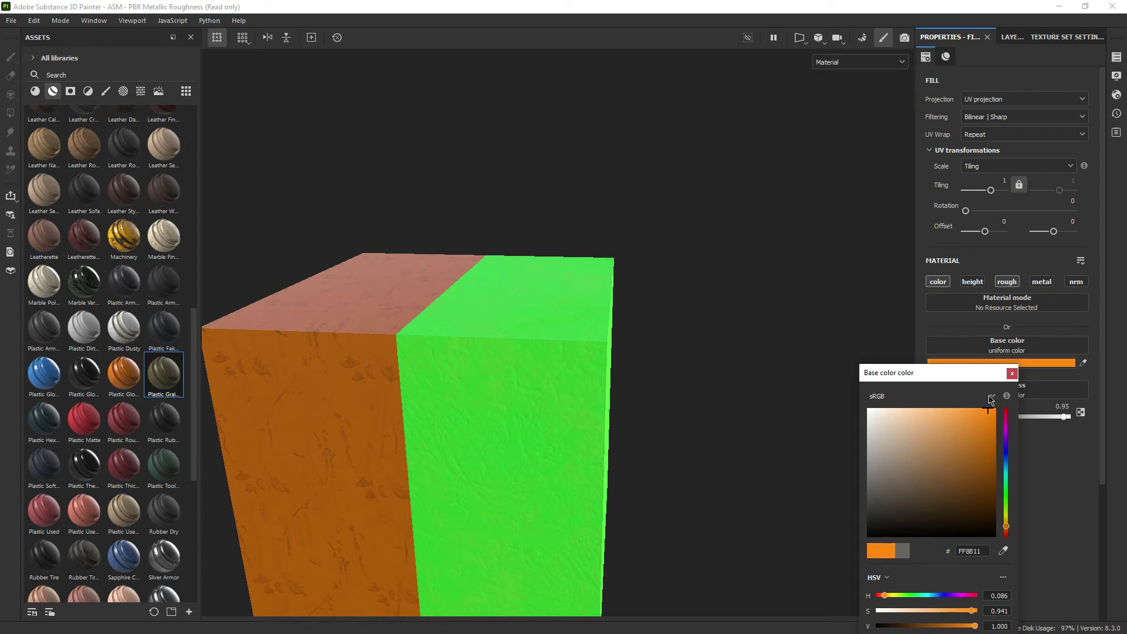
{"action": "left_click", "coordinate": [1010, 373]}
{"action": "left_click_drag", "start_coordinate": [863, 327], "coordinate": [705, 283], "text": "alt"}
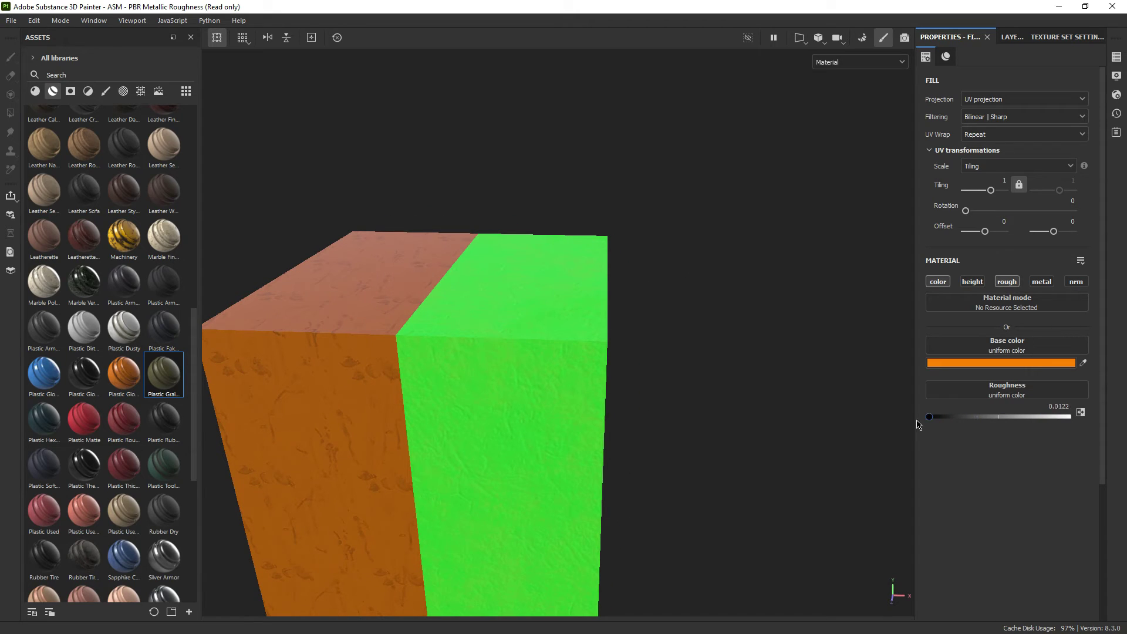
{"action": "left_click_drag", "start_coordinate": [727, 388], "coordinate": [653, 361], "text": "alt"}
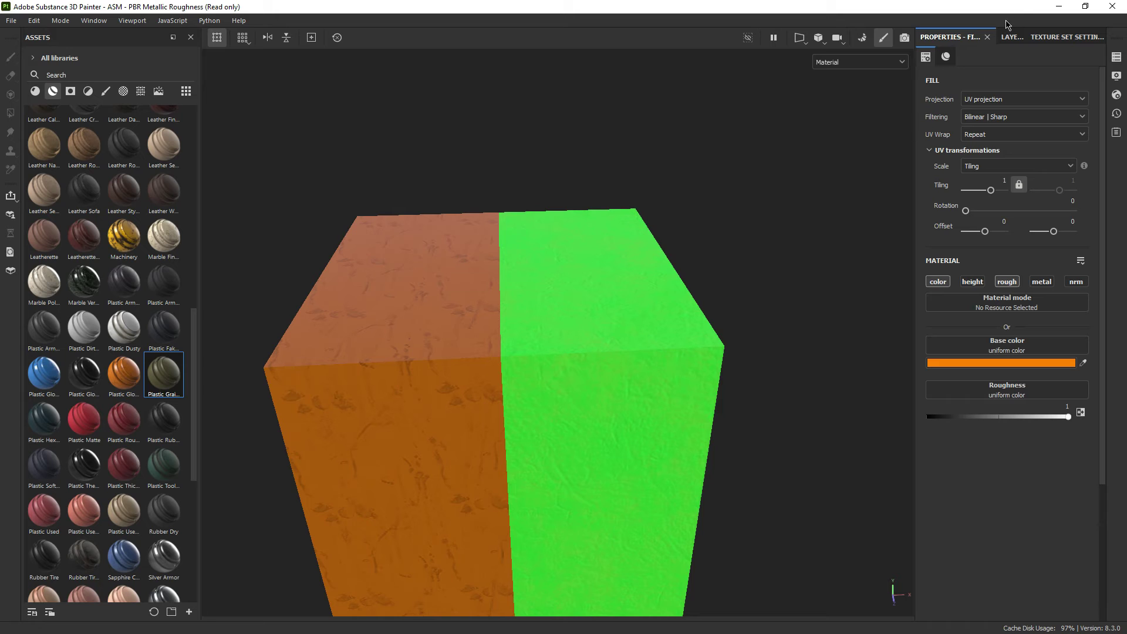
{"action": "left_click", "coordinate": [1011, 37]}
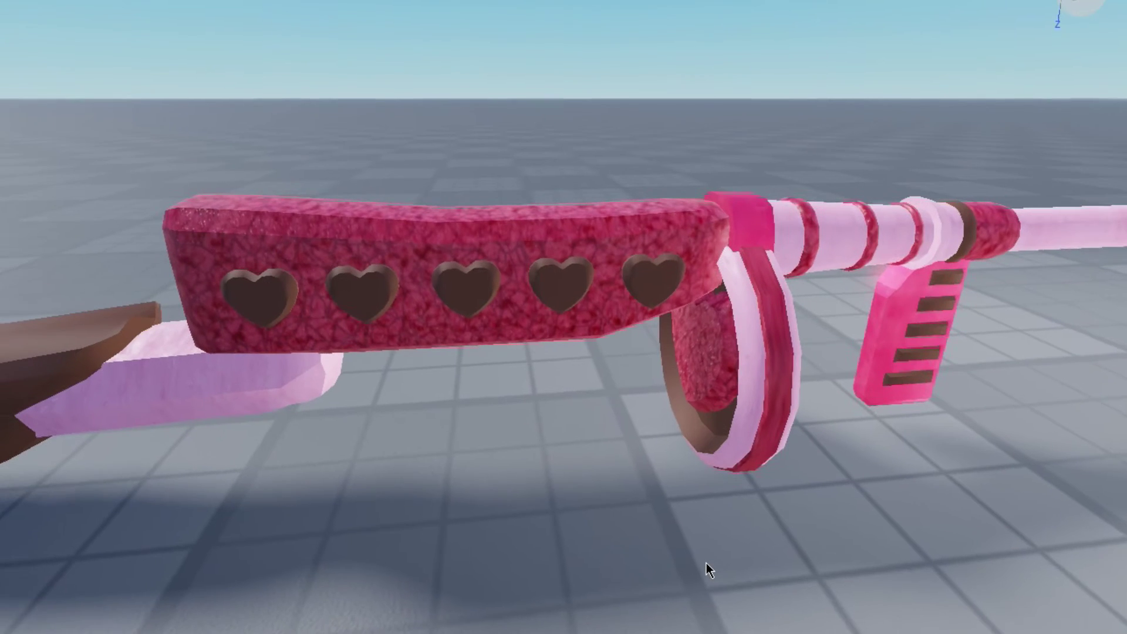
Step: Switch to Roblox Studio and examine the textured pink gun model with chocolate hearts from barrel to stock
{"action": "key", "text": "d"}
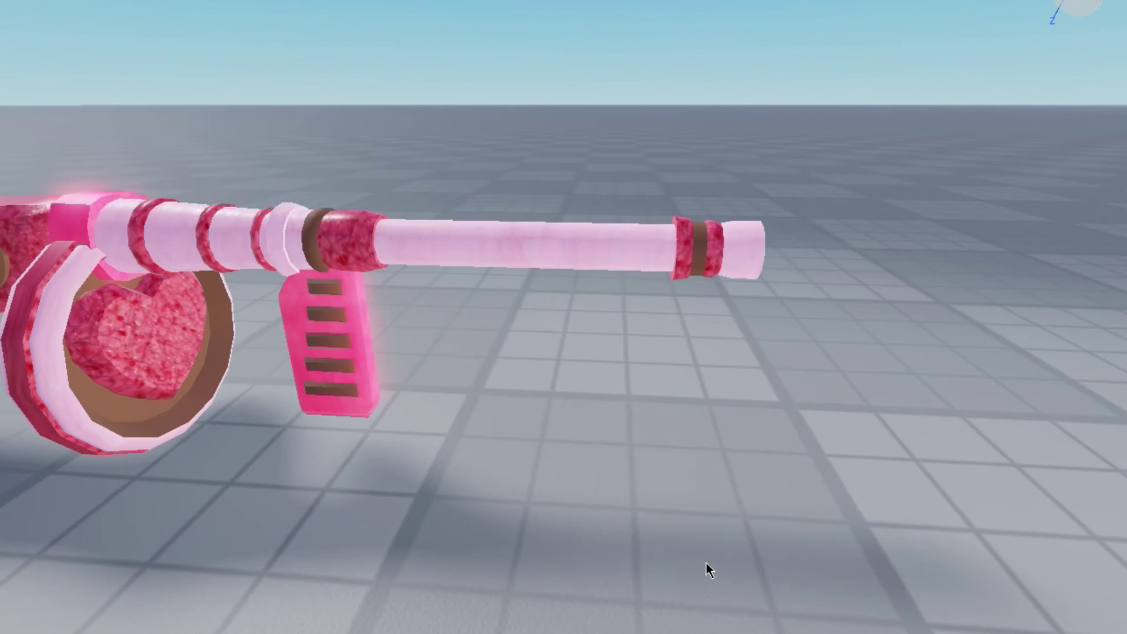
{"action": "key", "text": "a"}
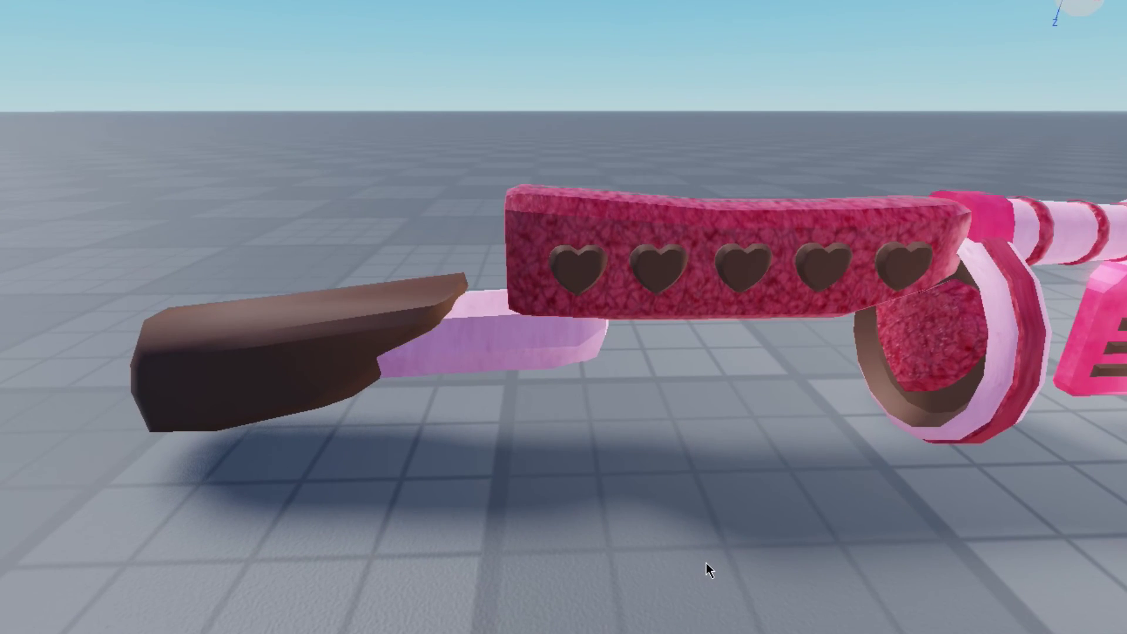
{"action": "key", "text": "s"}
{"action": "key", "text": "w"}
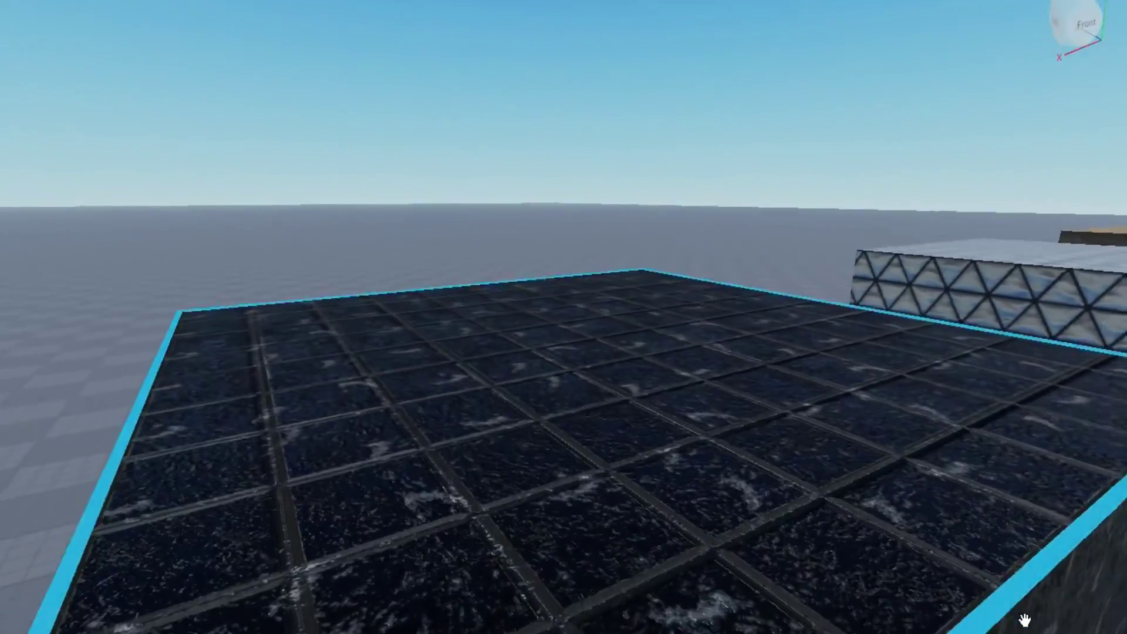
Step: Inspect the surface textures of the black tiled, blue triangular-patterned and scratched dark blue cubes up close and from above
{"action": "key", "text": "w"}
{"action": "key", "text": "s"}
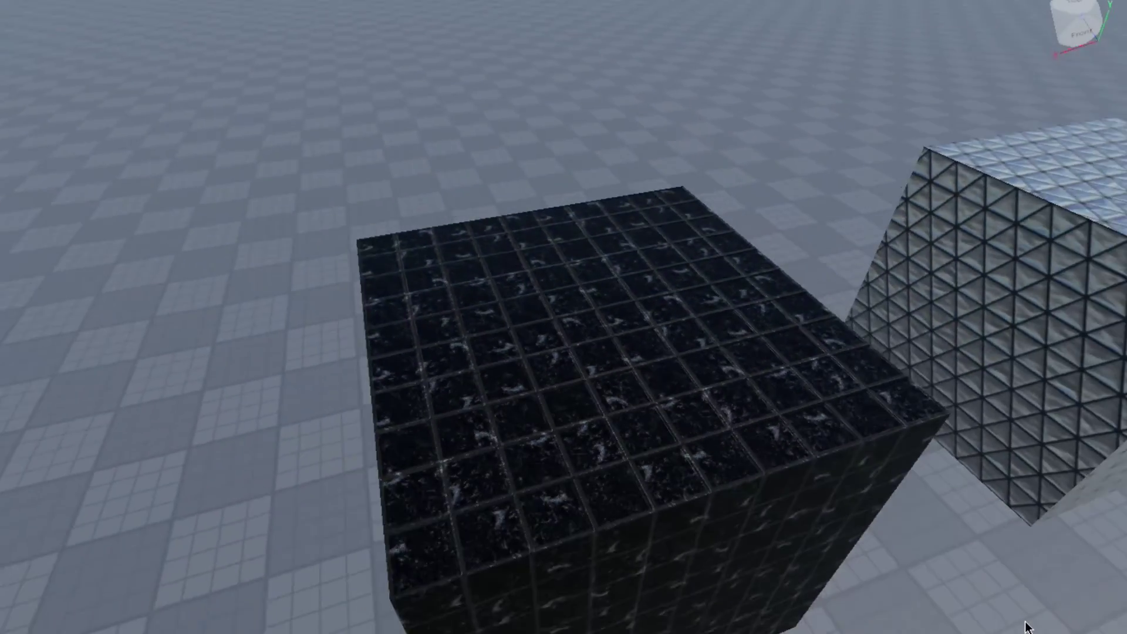
{"action": "key", "text": "d"}
{"action": "key", "text": "w"}
{"action": "key", "text": "s"}
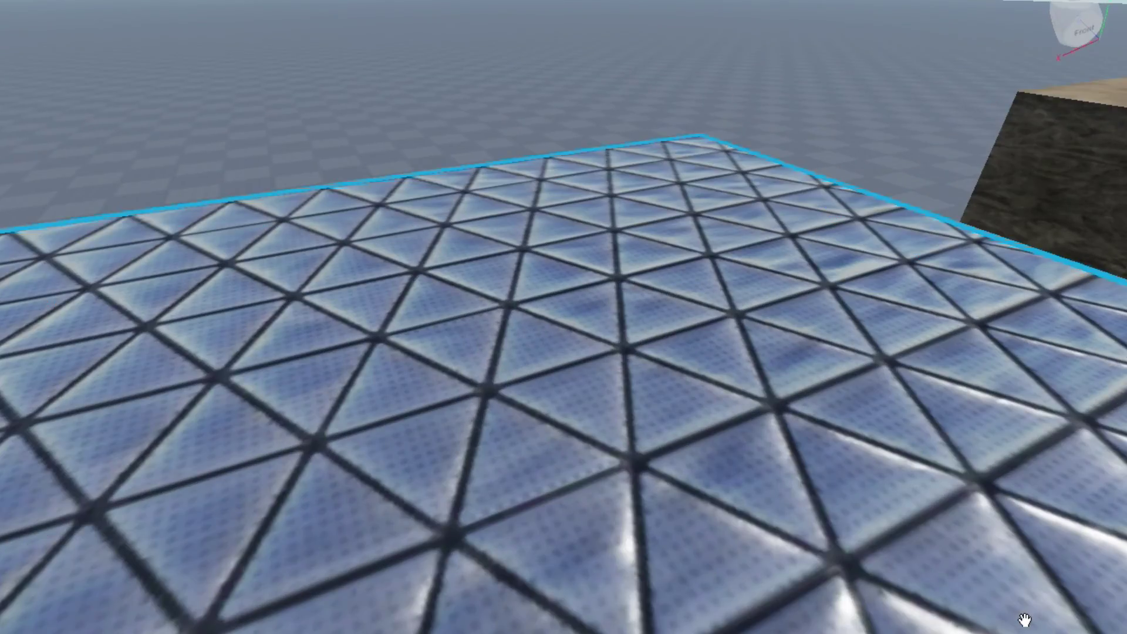
{"action": "key", "text": "w"}
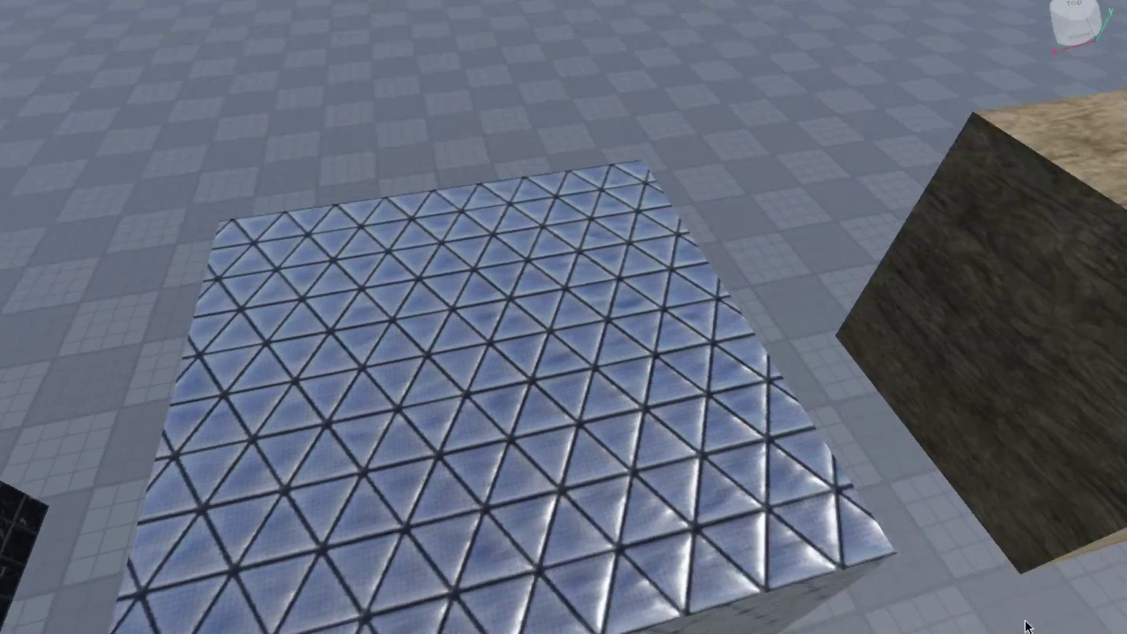
{"action": "key", "text": "d"}
{"action": "key", "text": "w"}
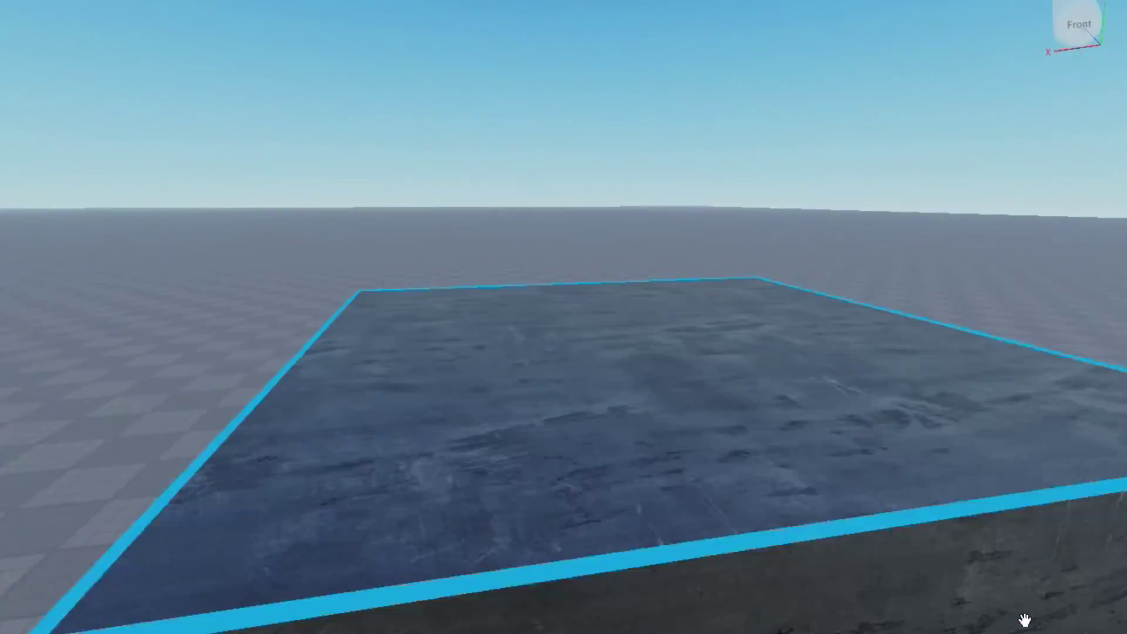
{"action": "key", "text": "w"}
{"action": "key", "text": "s"}
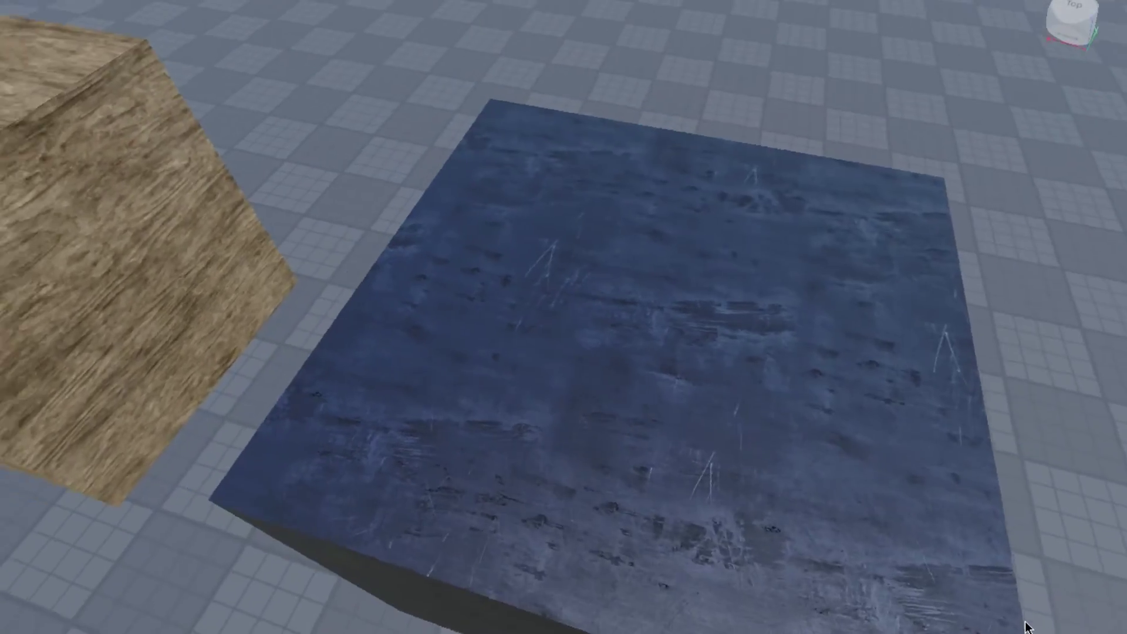